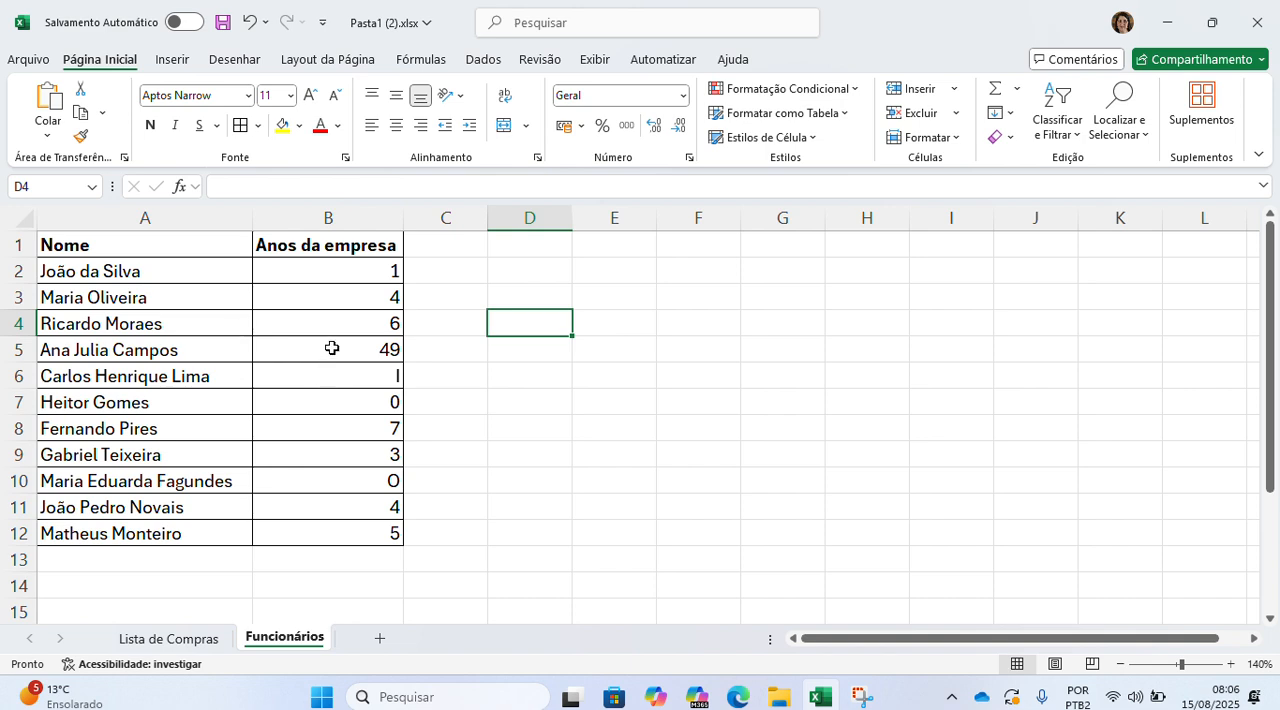
Step: Set the years of service in cell B5 to 4
left_click(332, 348)
type("4")
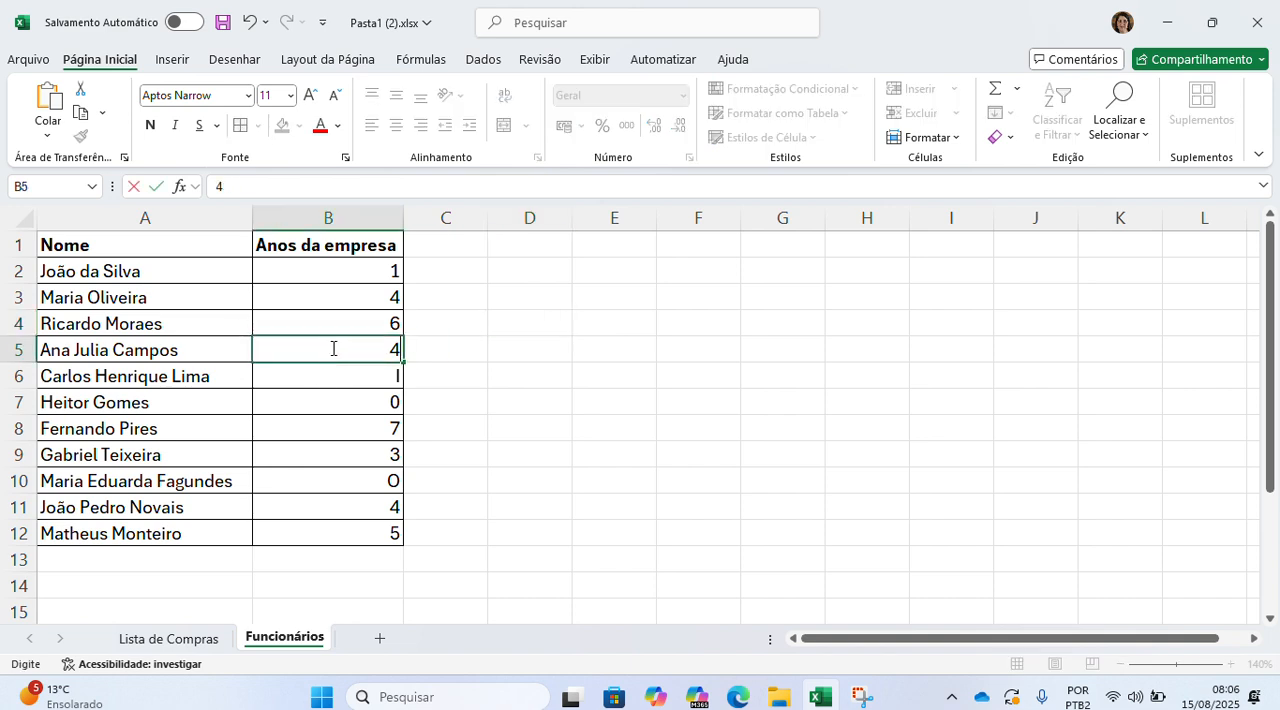
Step: Enter the label "Quantidade de funcionários" in cell E6 and fit column E's width to the text
left_click(600, 379)
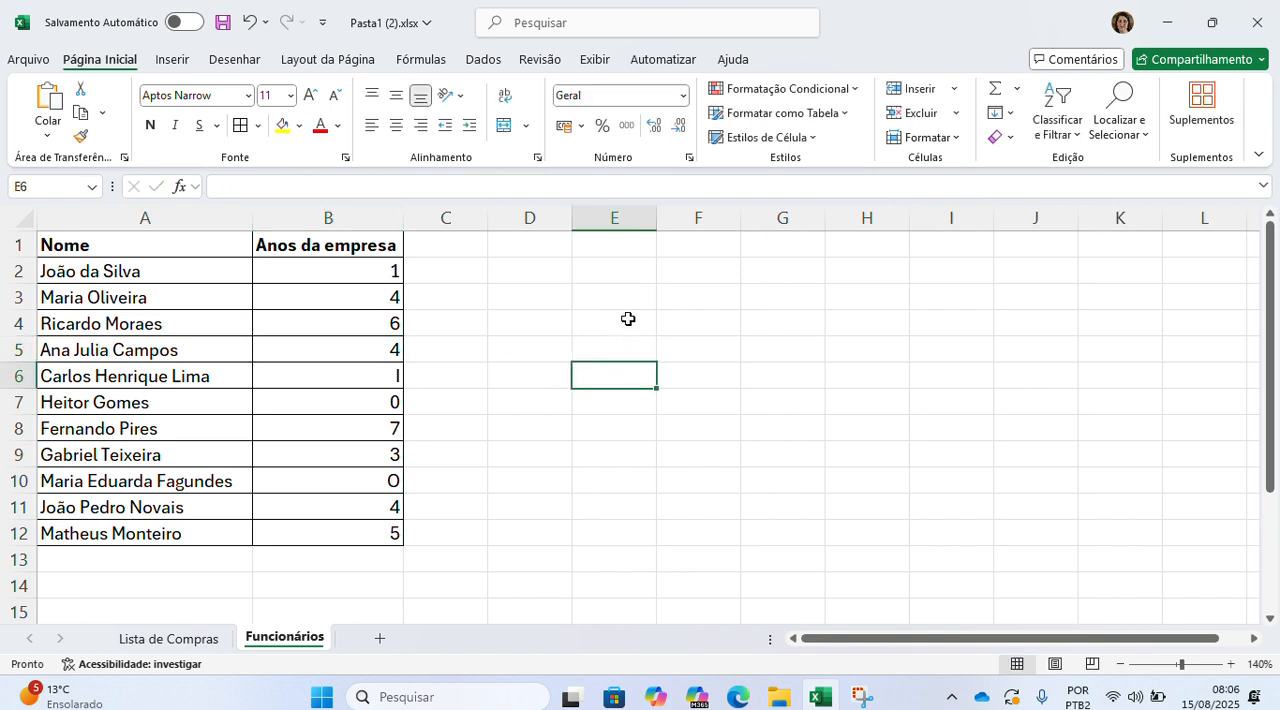
type("Quan")
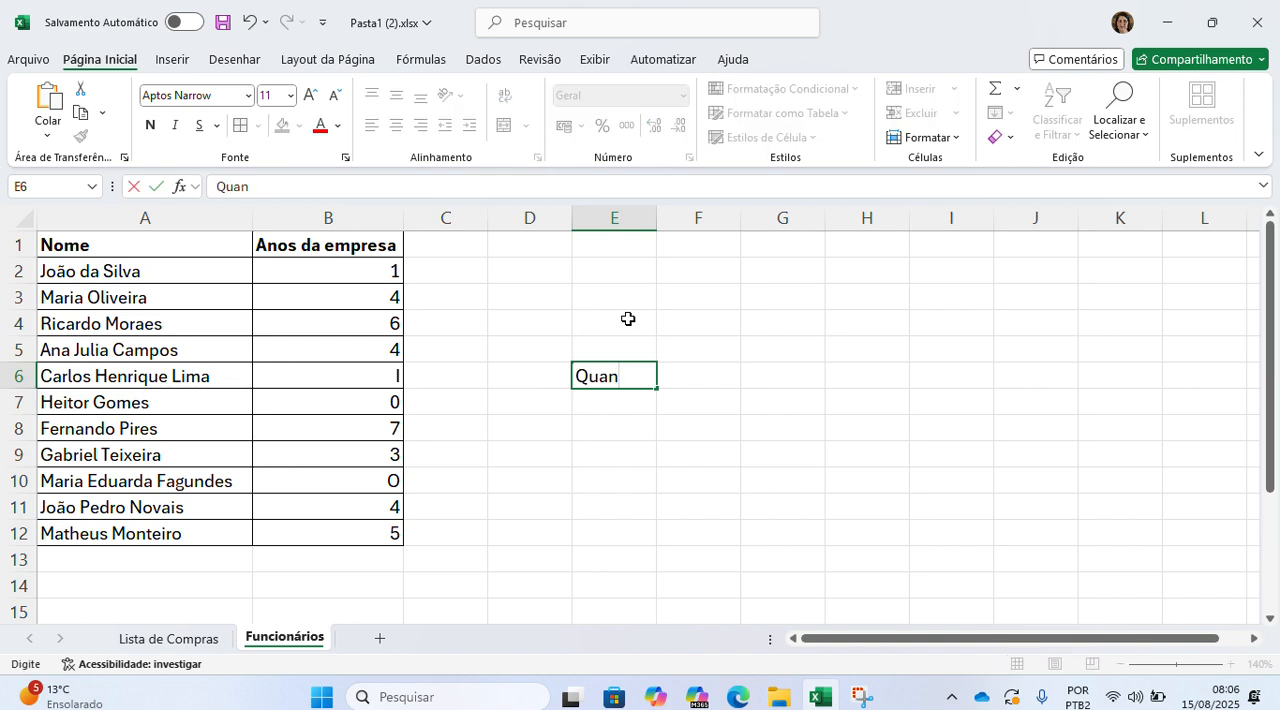
type("tidade d")
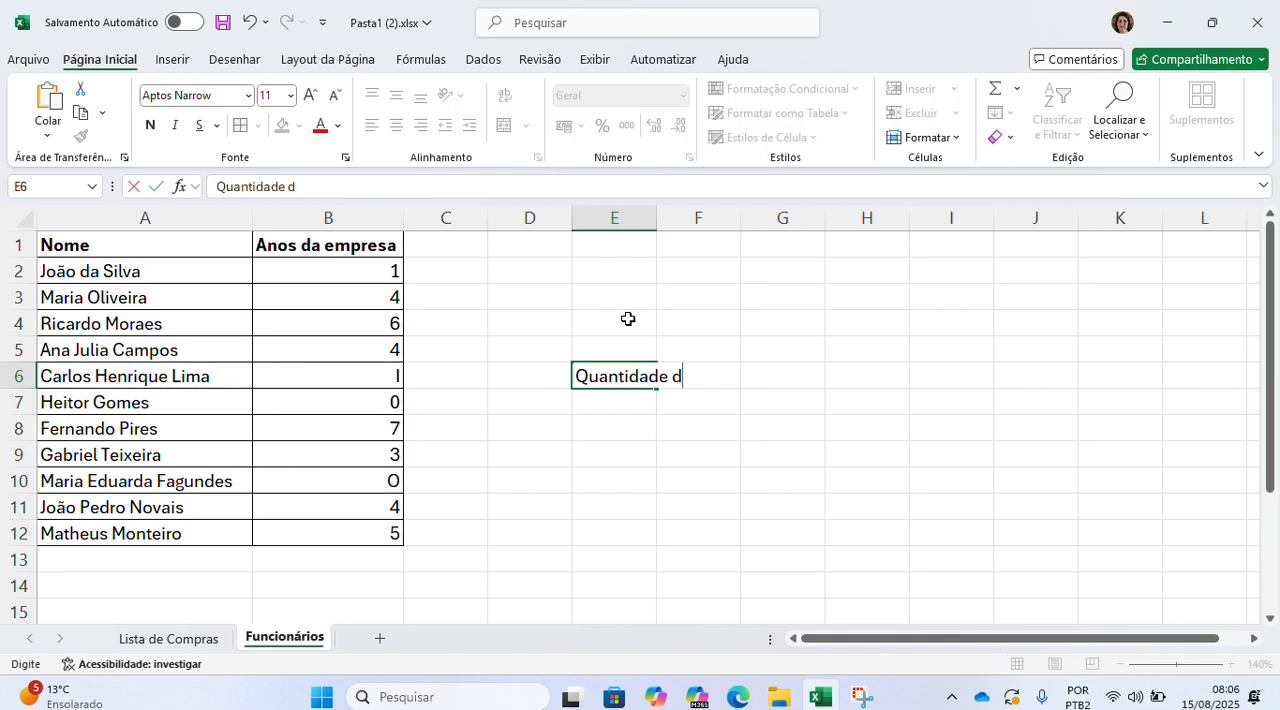
type("e funcionários")
key("Return")
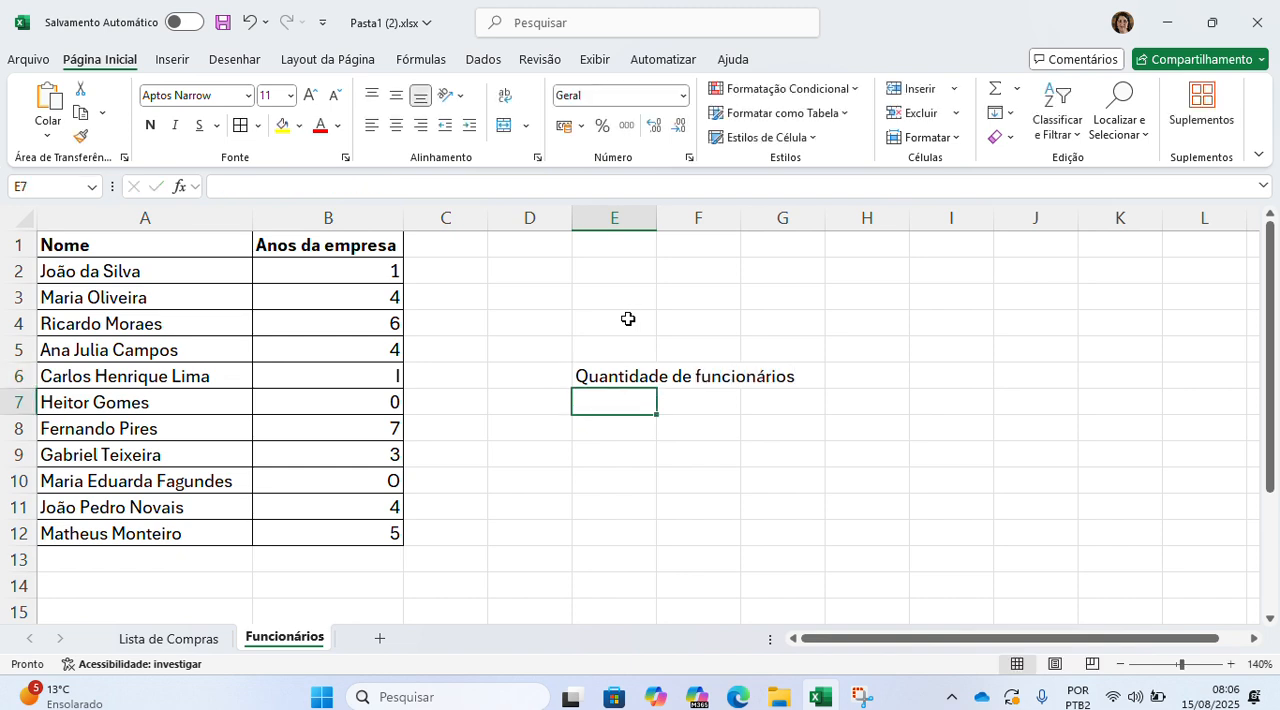
double_click(656, 217)
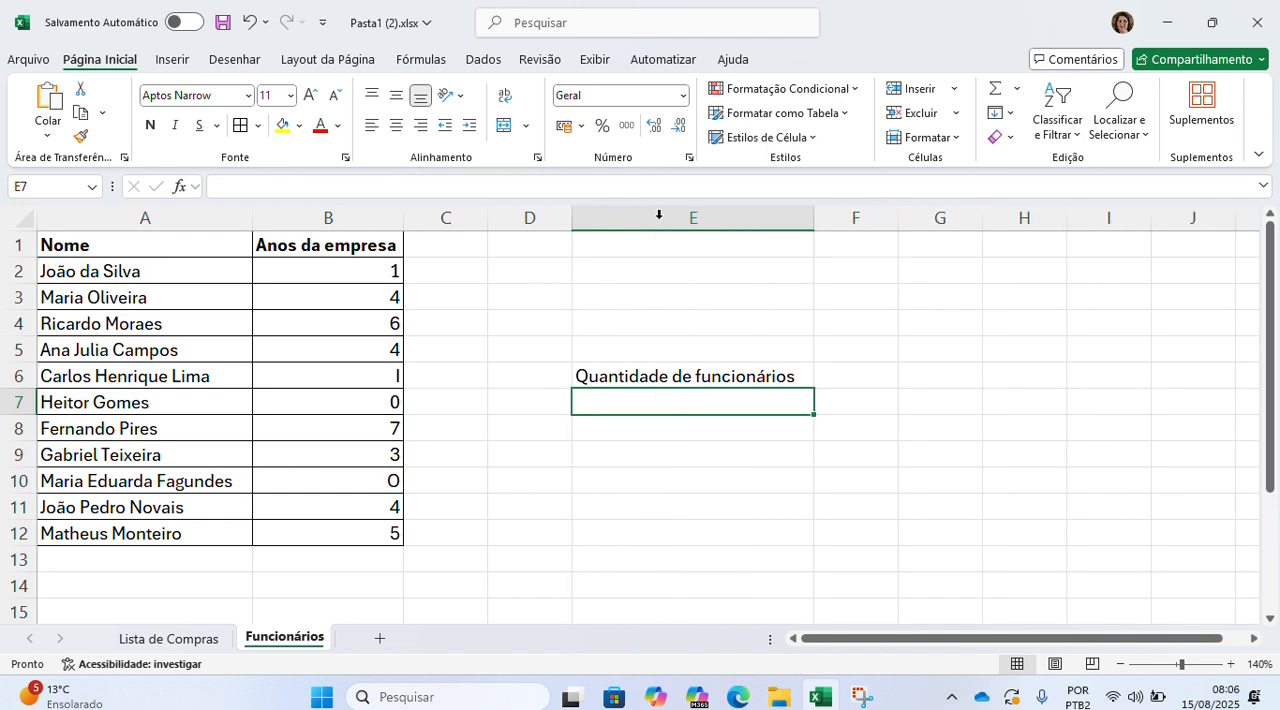
Step: Count the non-empty cells of B2:B12 in E7 with the CONT.VALORES function, and reopen the formula to check it
left_click(724, 370)
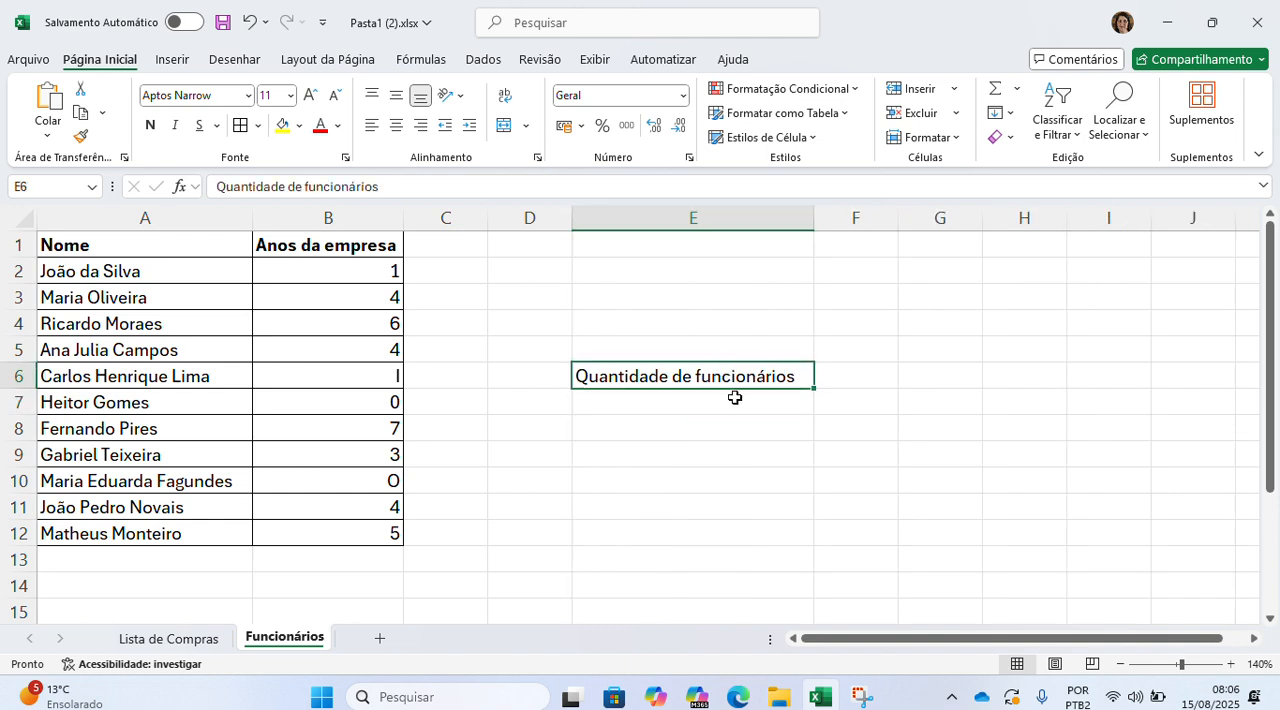
left_click(735, 398)
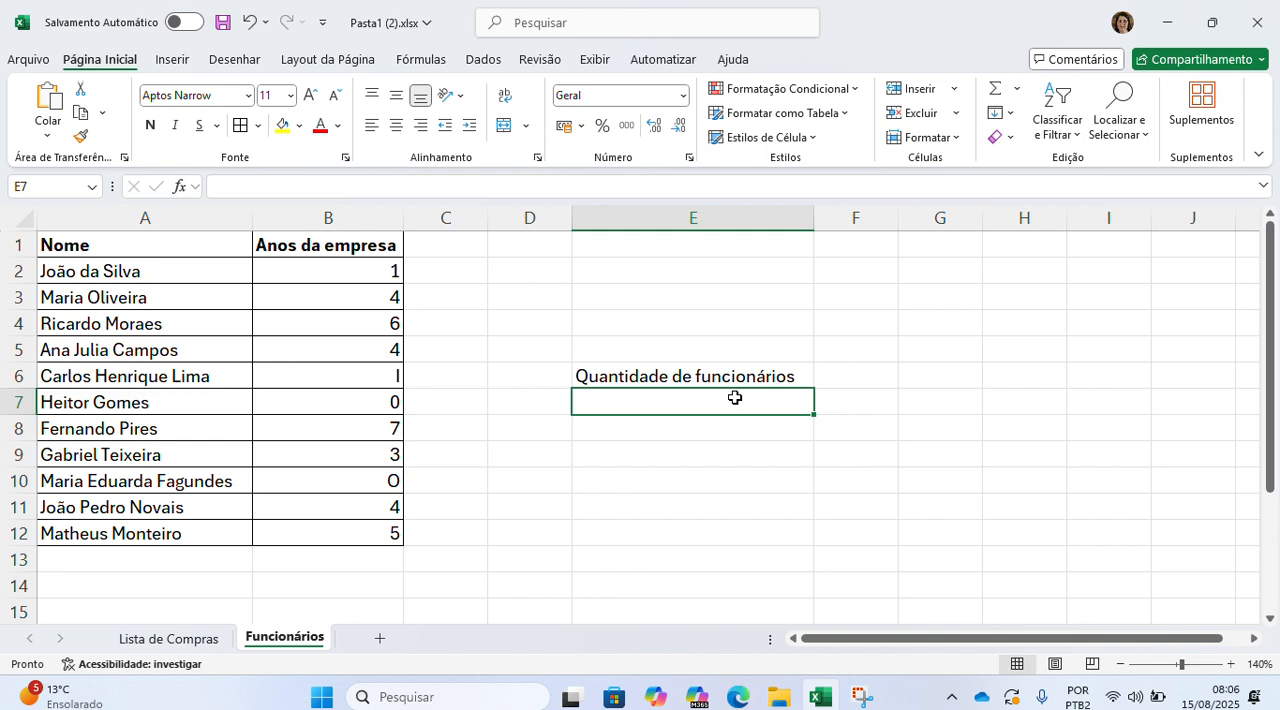
type("=")
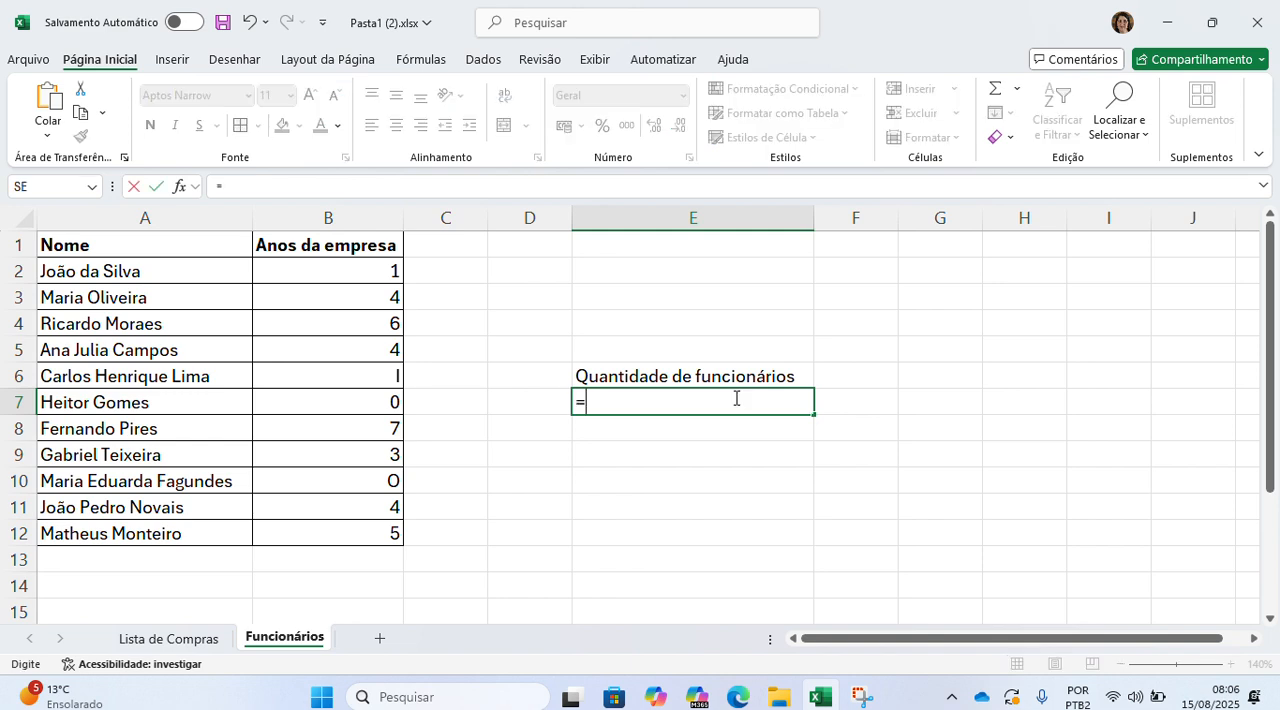
type("cont")
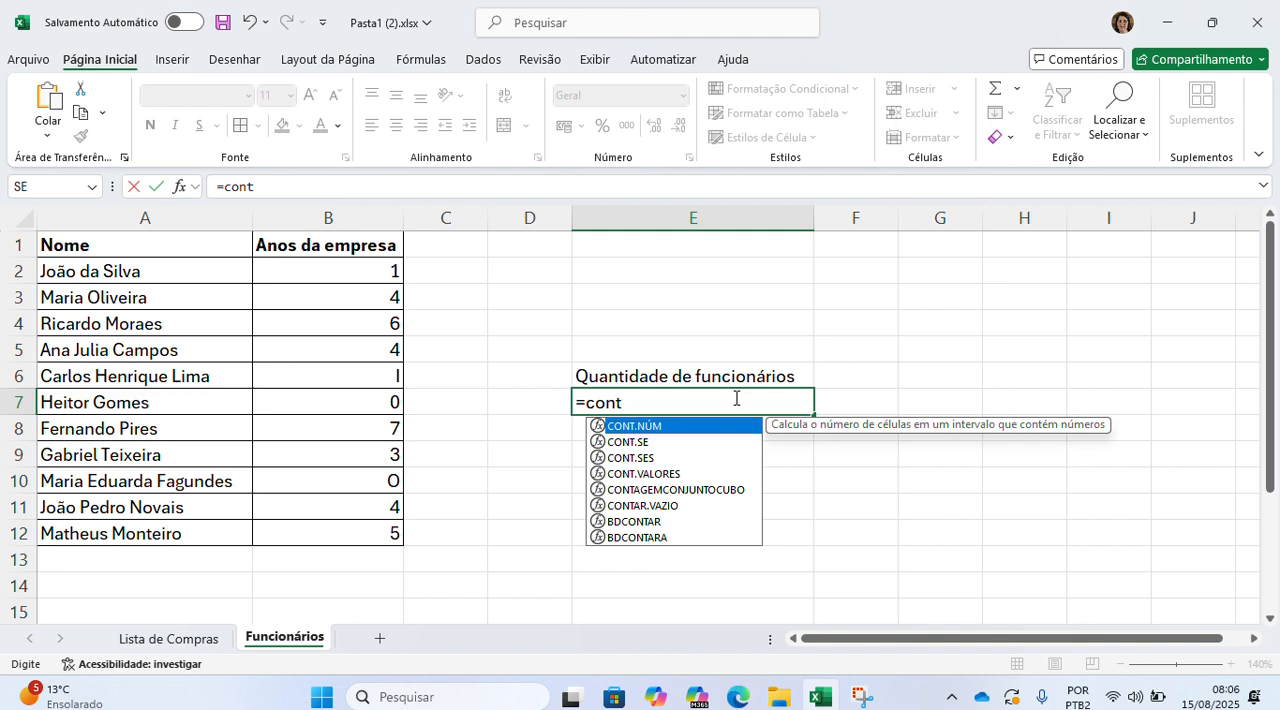
type(".")
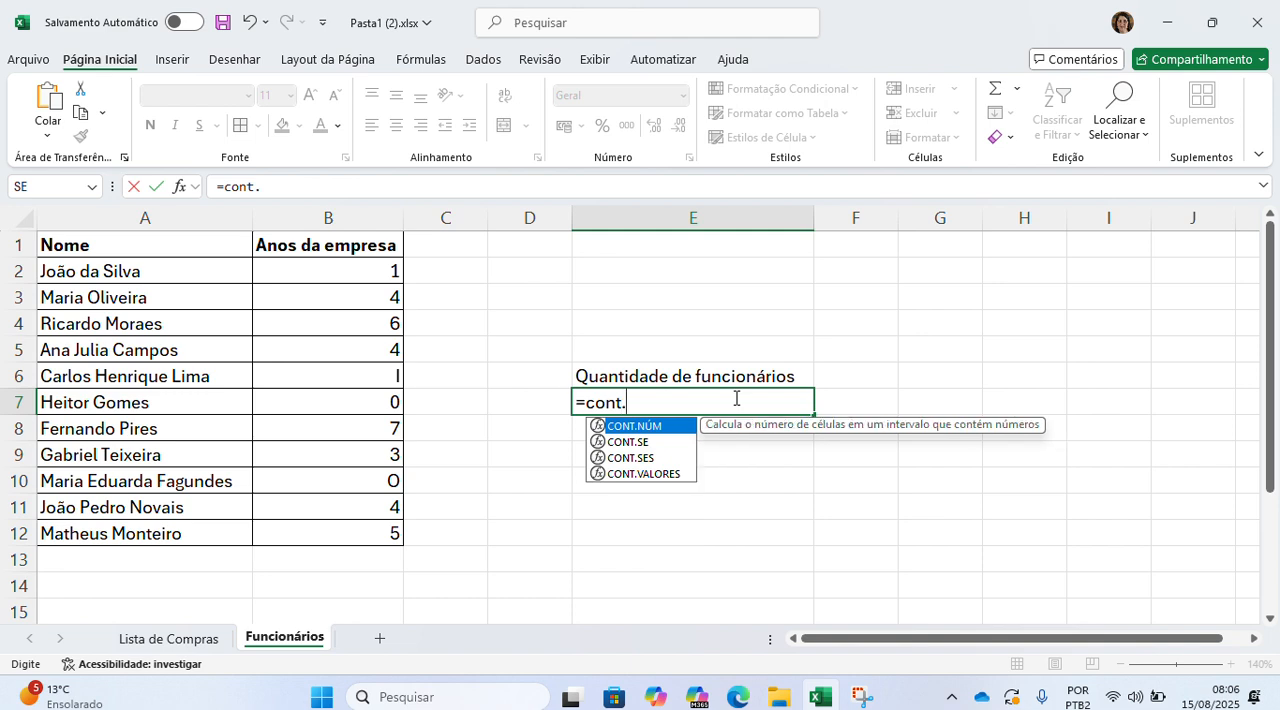
type("valores")
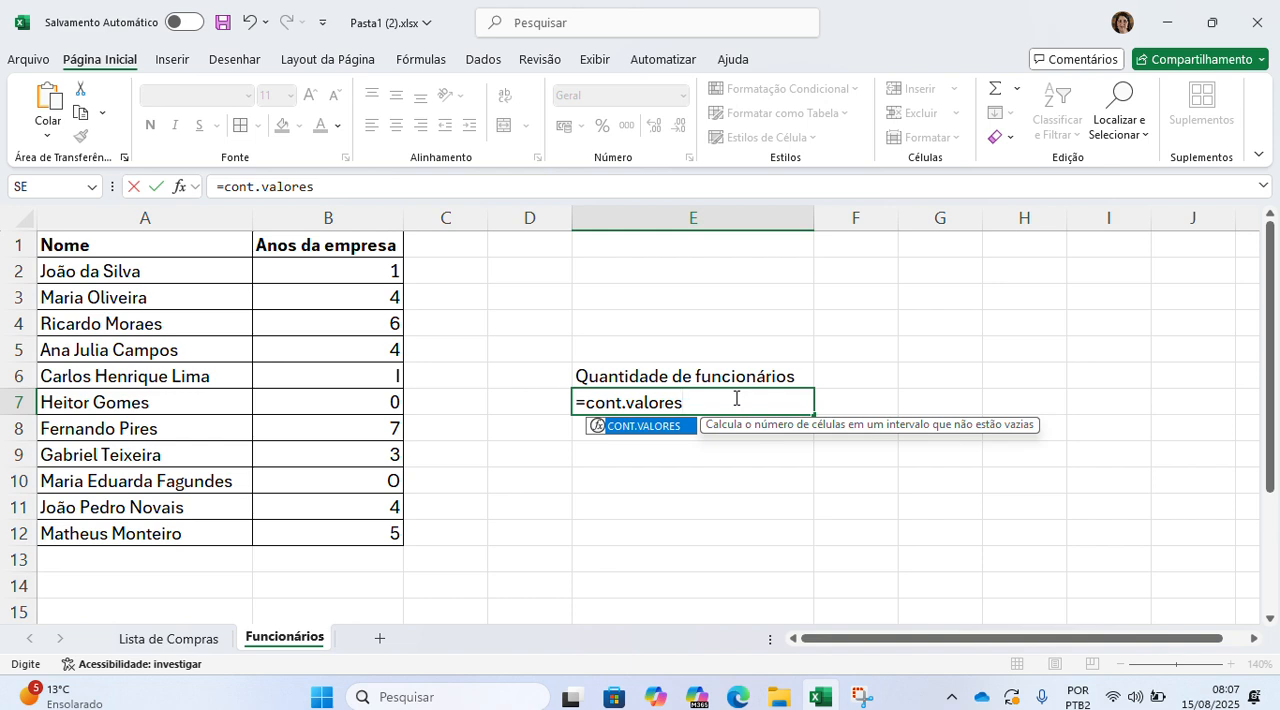
type("(")
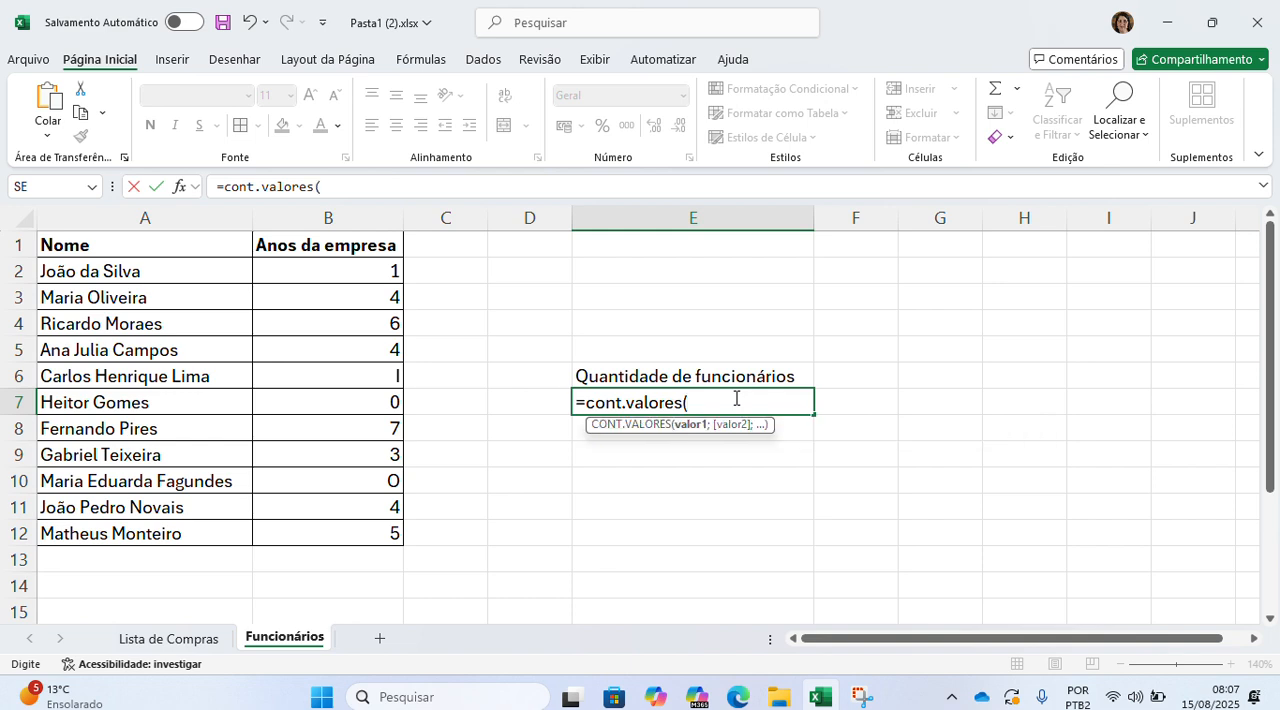
left_click_drag(361, 271, 353, 536)
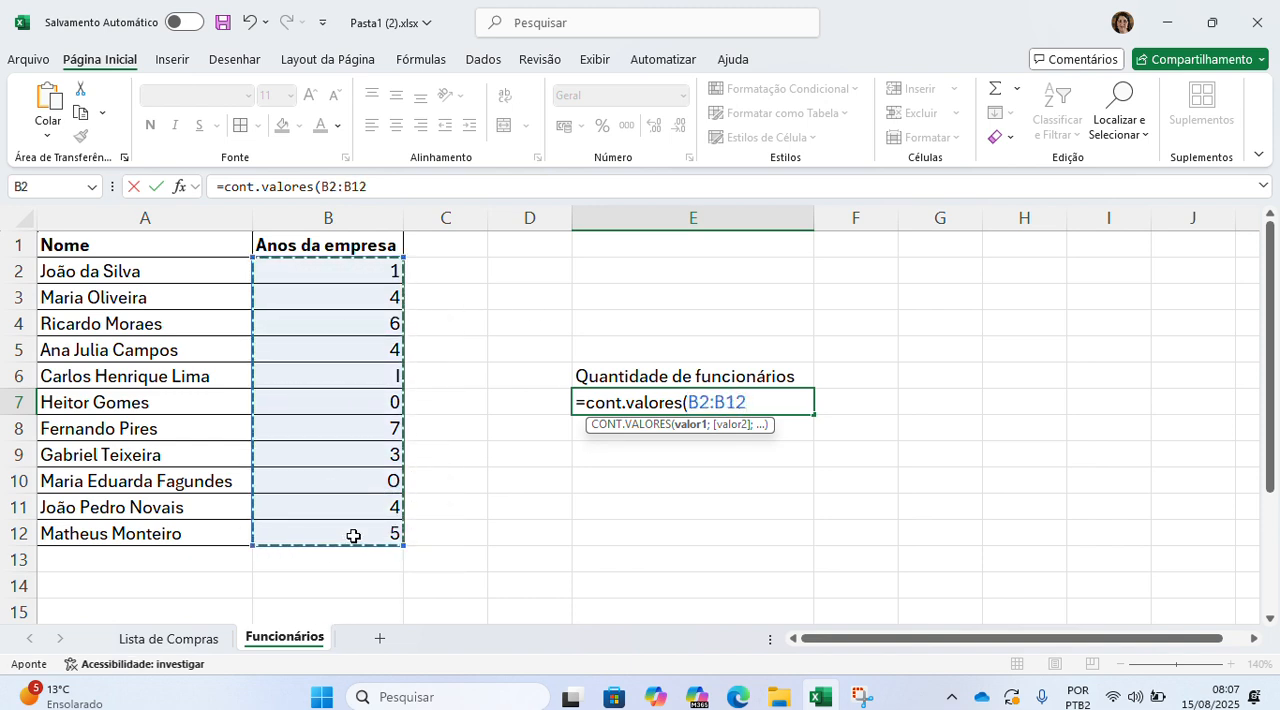
type(")")
key("Return")
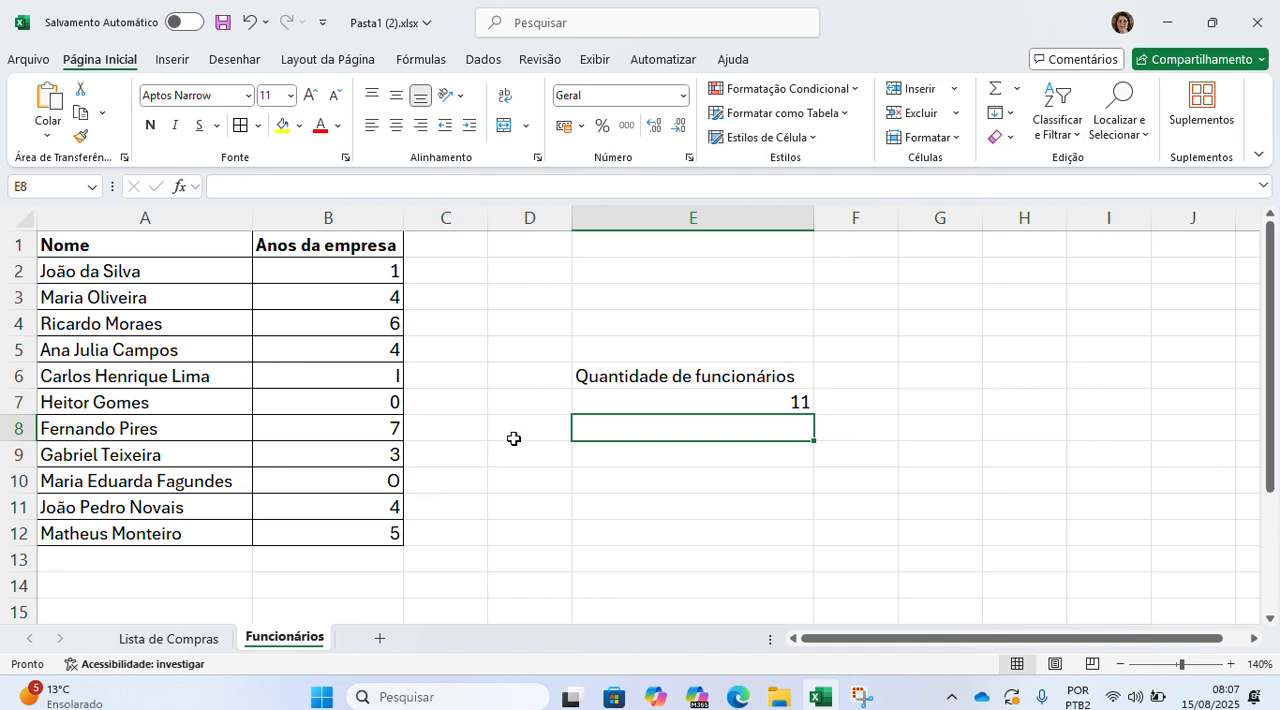
double_click(641, 404)
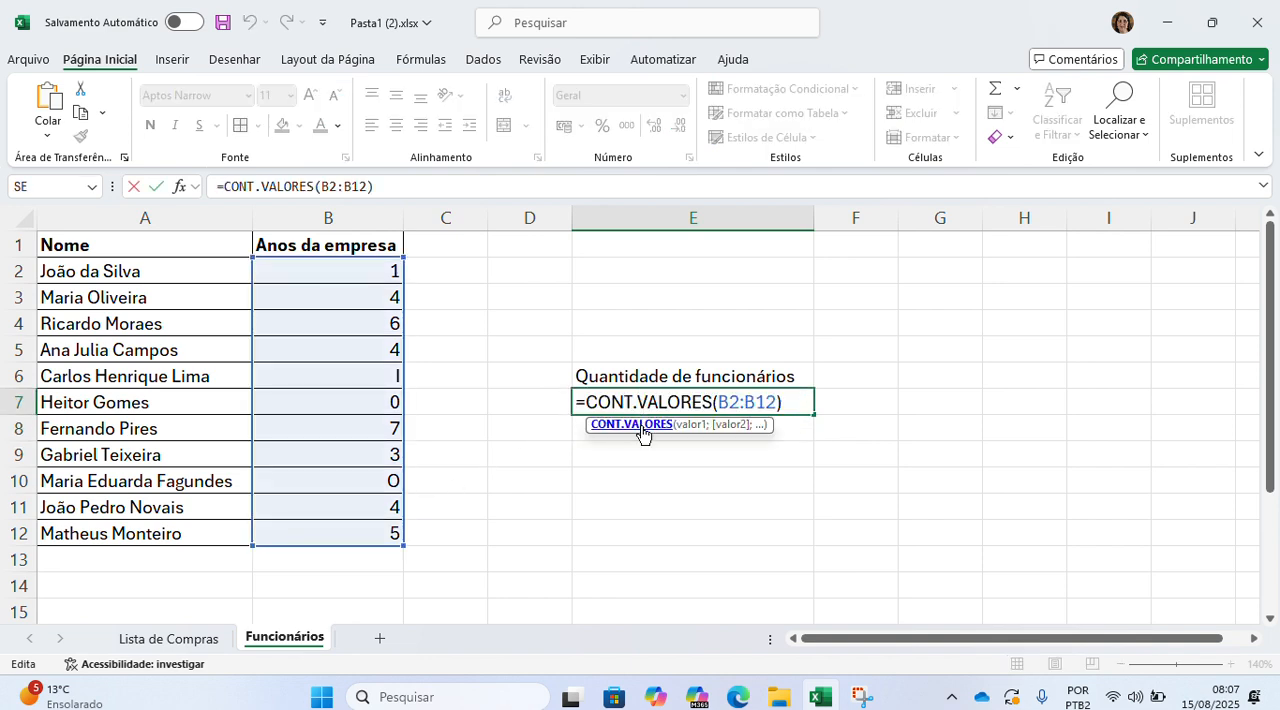
key("Return")
key("Return")
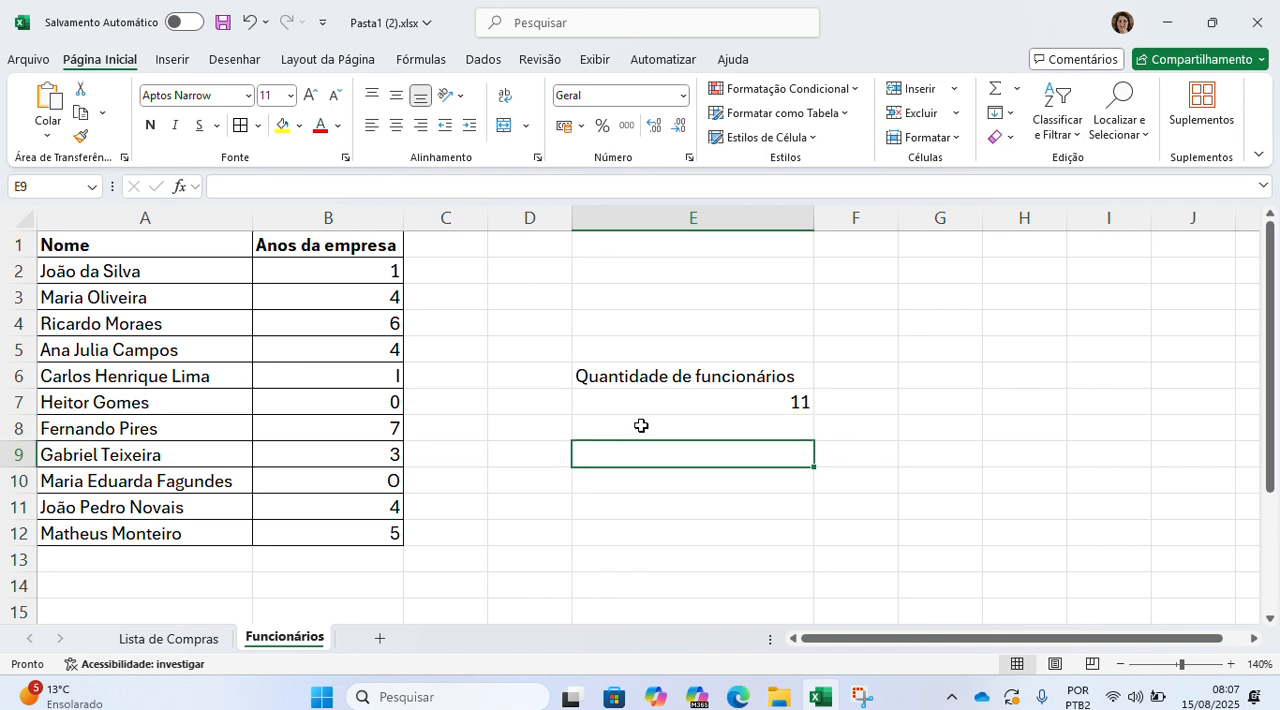
Step: Count only the numeric cells of B2:B12 in E9 with the CONT.NÚM function
type("Q=")
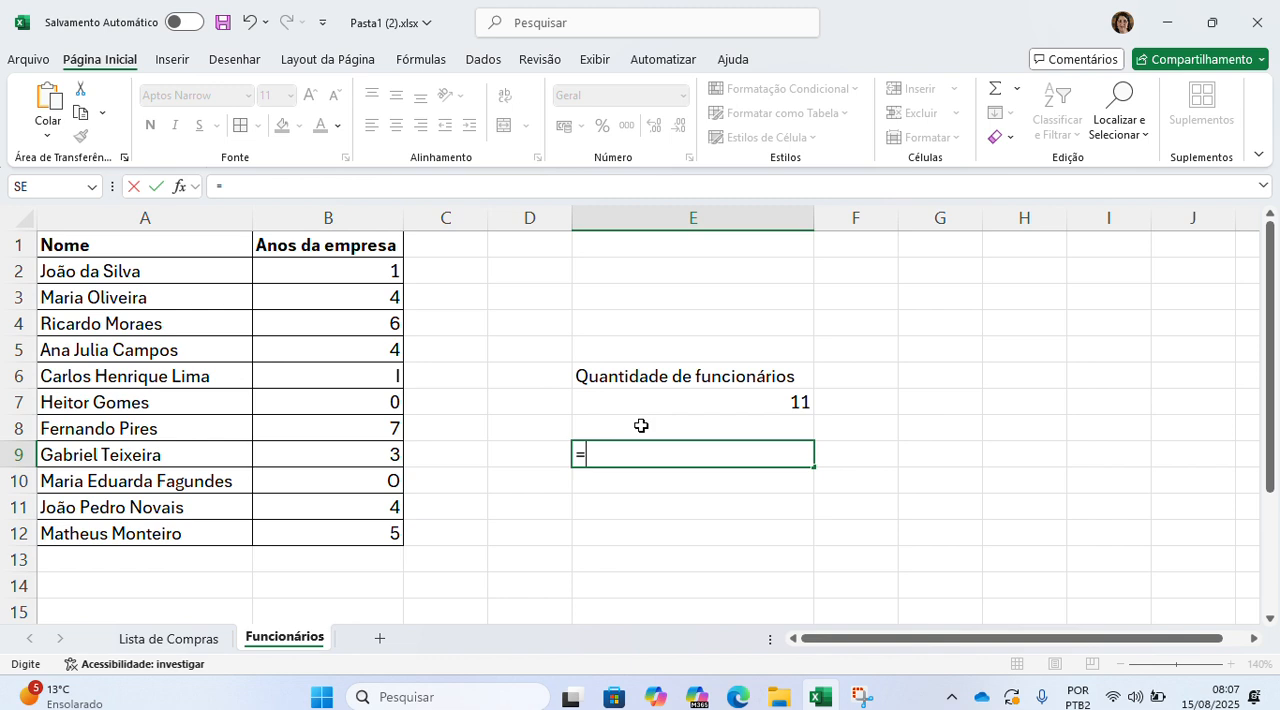
type("cont")
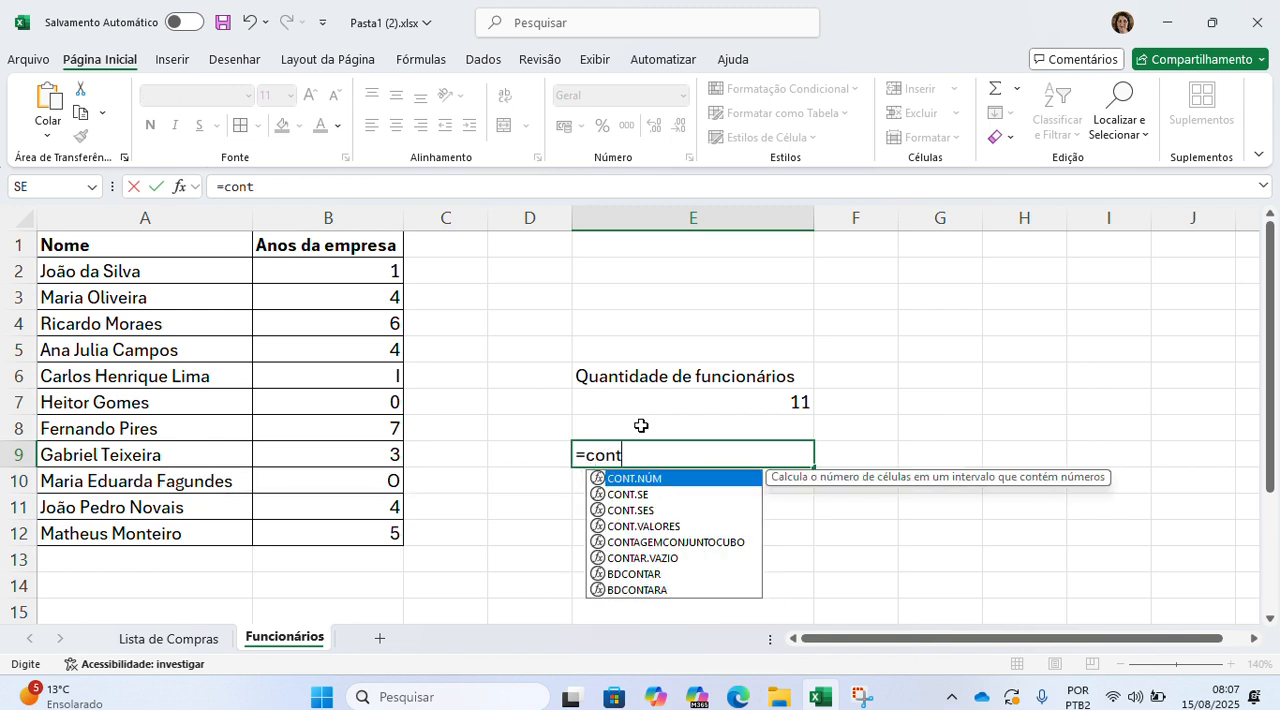
type(".nn")
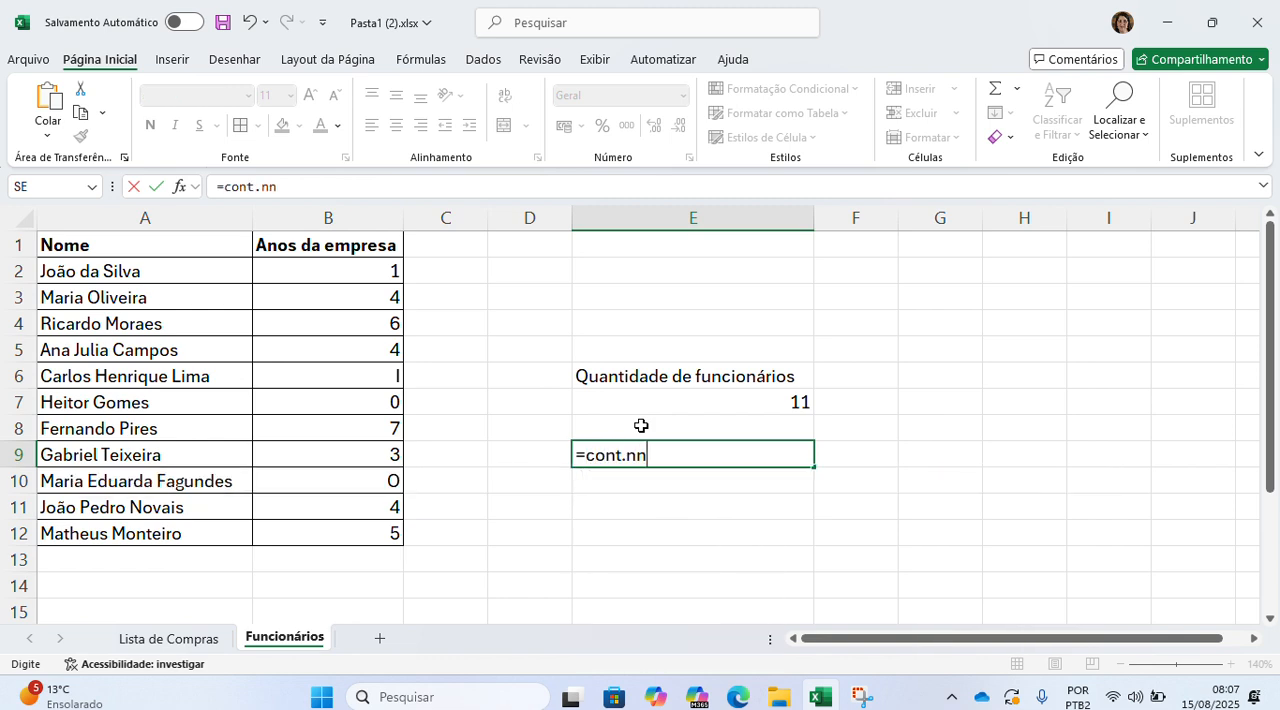
key("BackSpace")
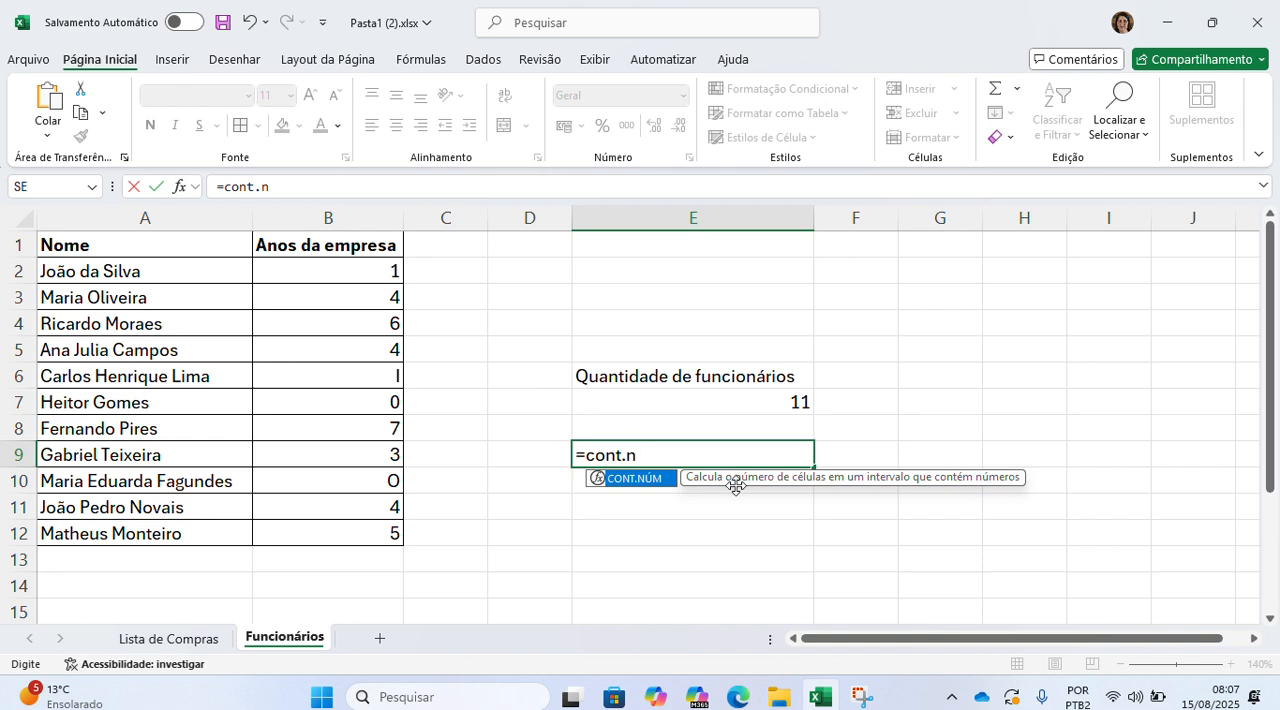
type("úm(")
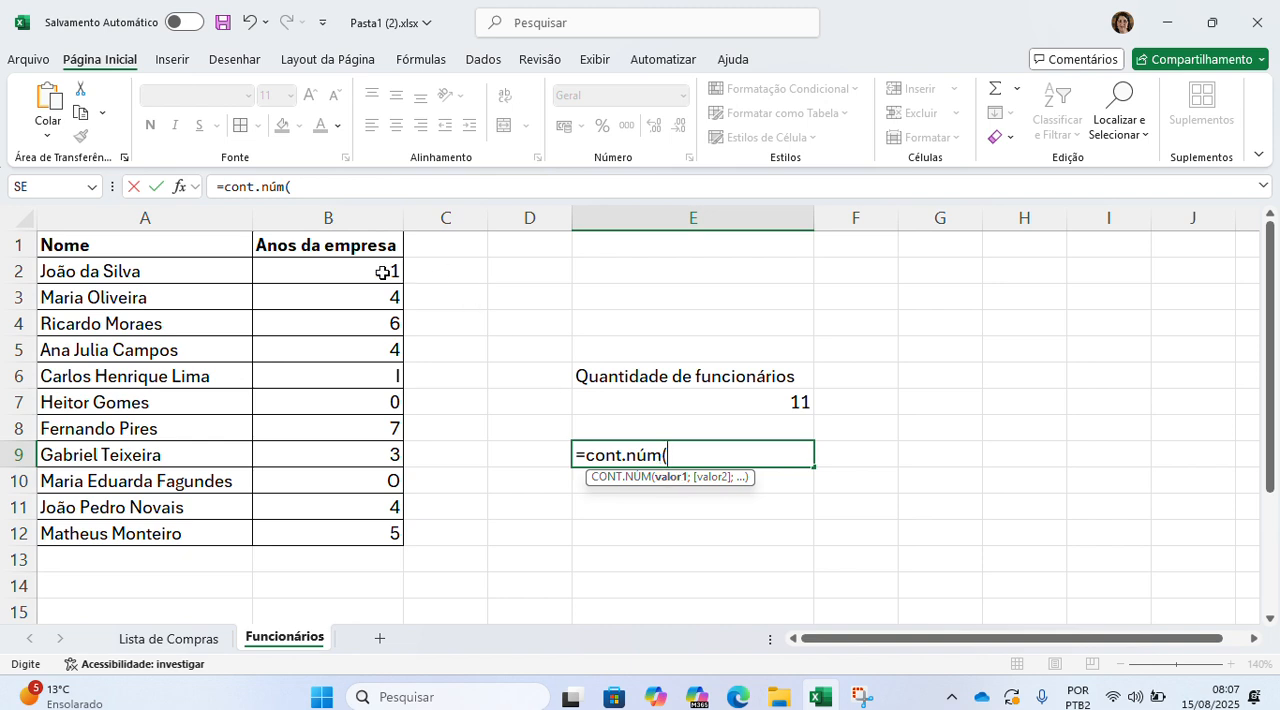
left_click_drag(383, 272, 378, 531)
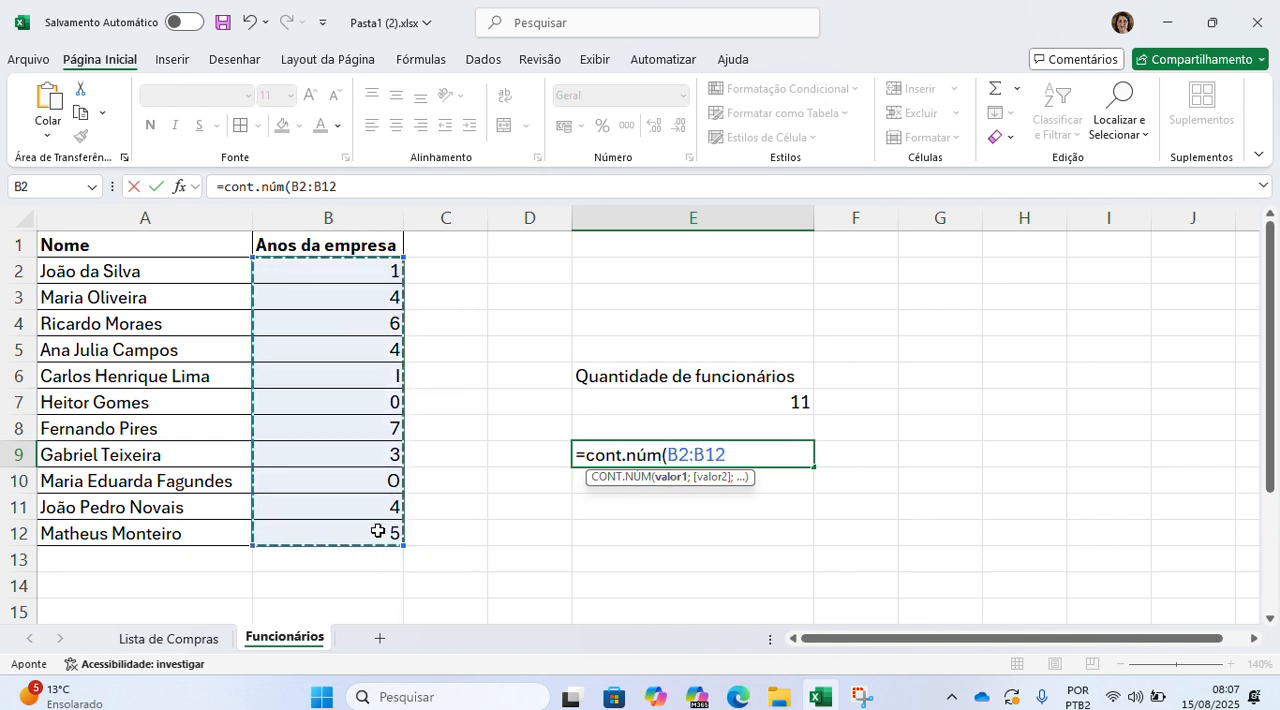
type(")")
key("Return")
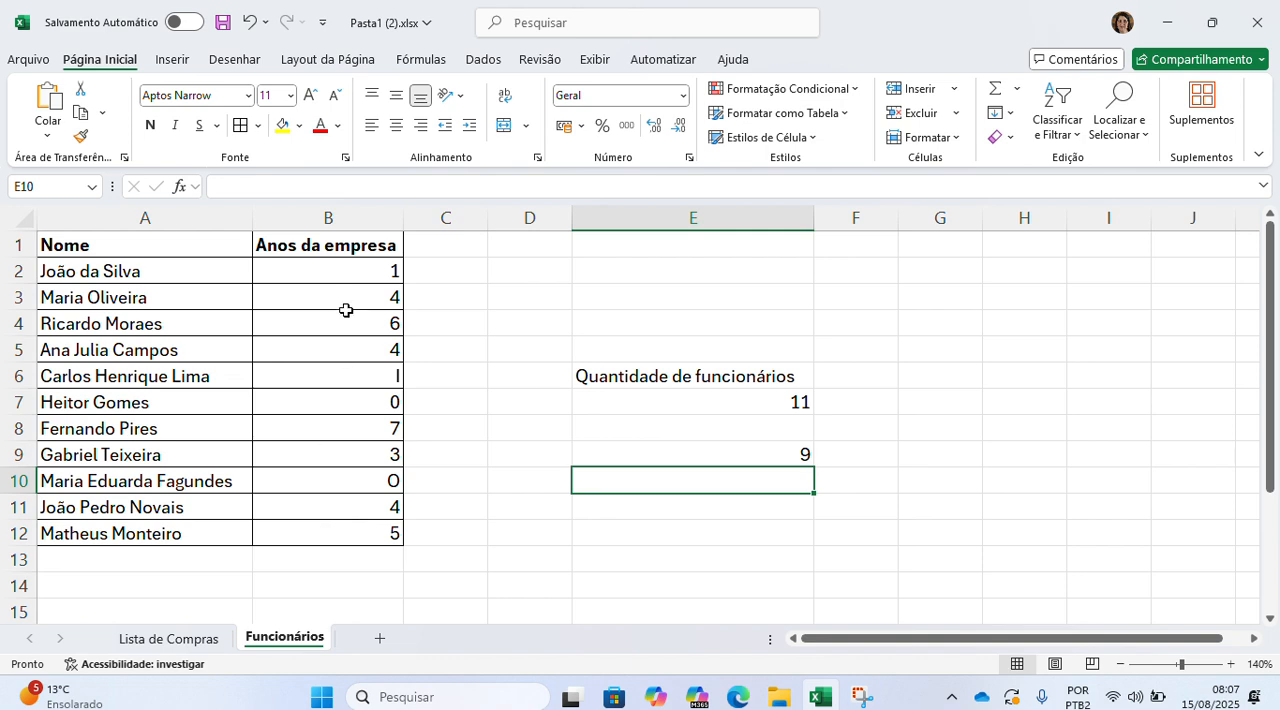
Step: Examine the CONT.NÚM formula in E9 and the entries in B6 and B10 that belong to its range
double_click(660, 454)
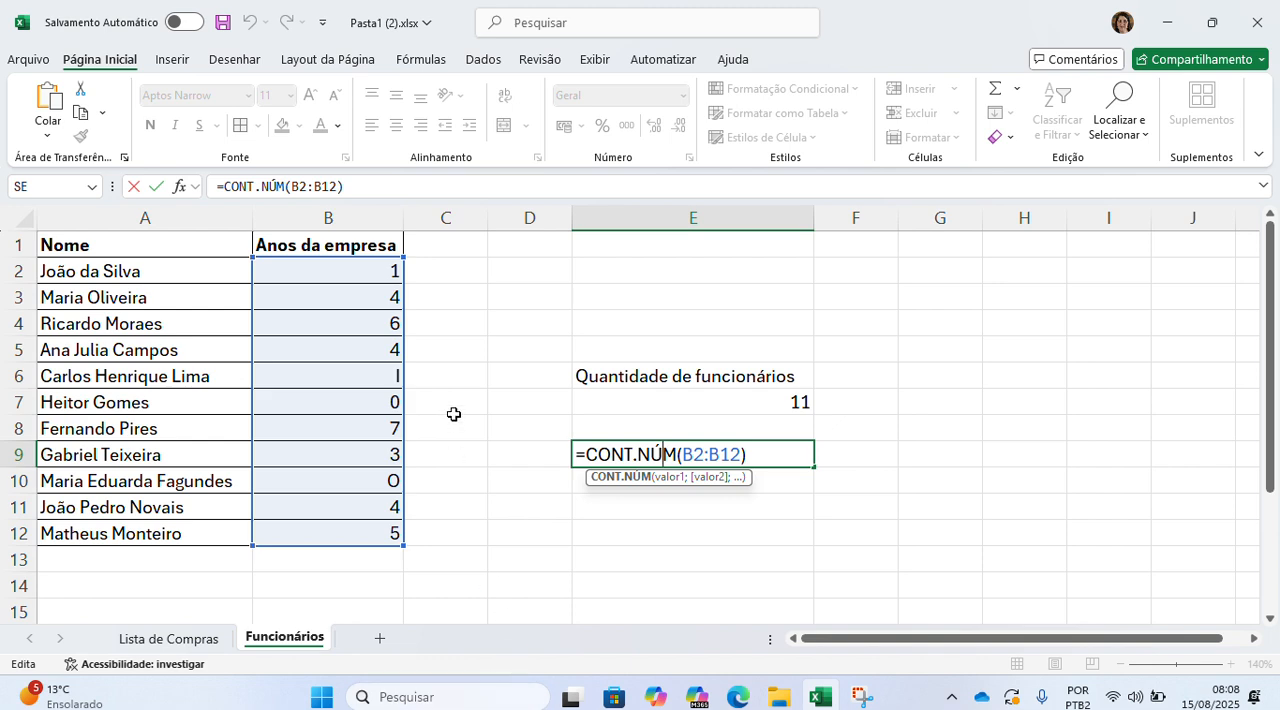
left_click(381, 375)
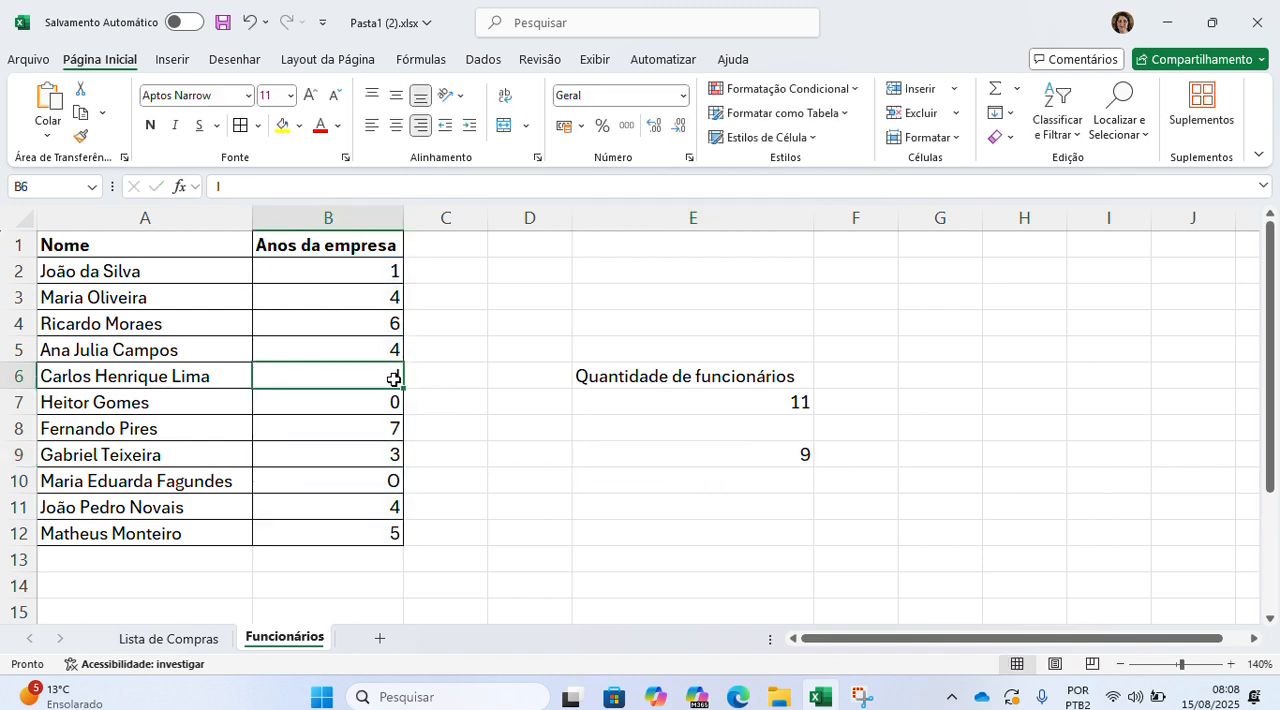
left_click(389, 482)
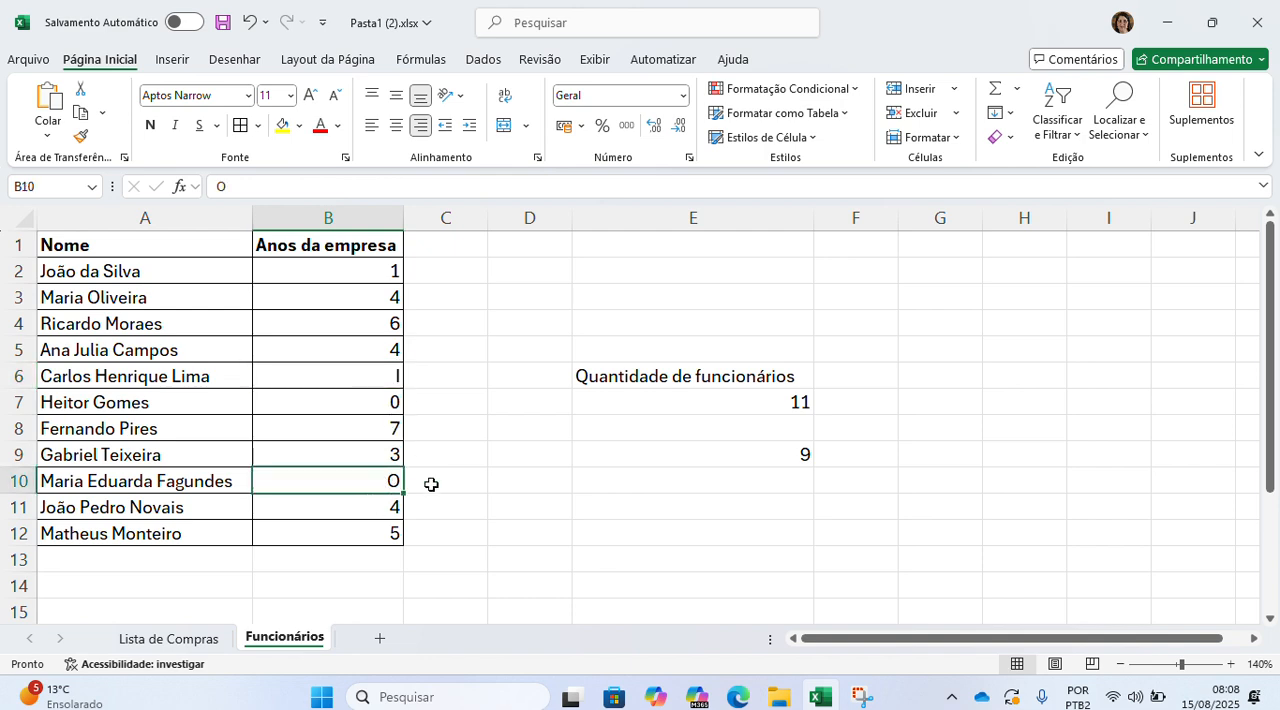
left_click(703, 454)
double_click(703, 454)
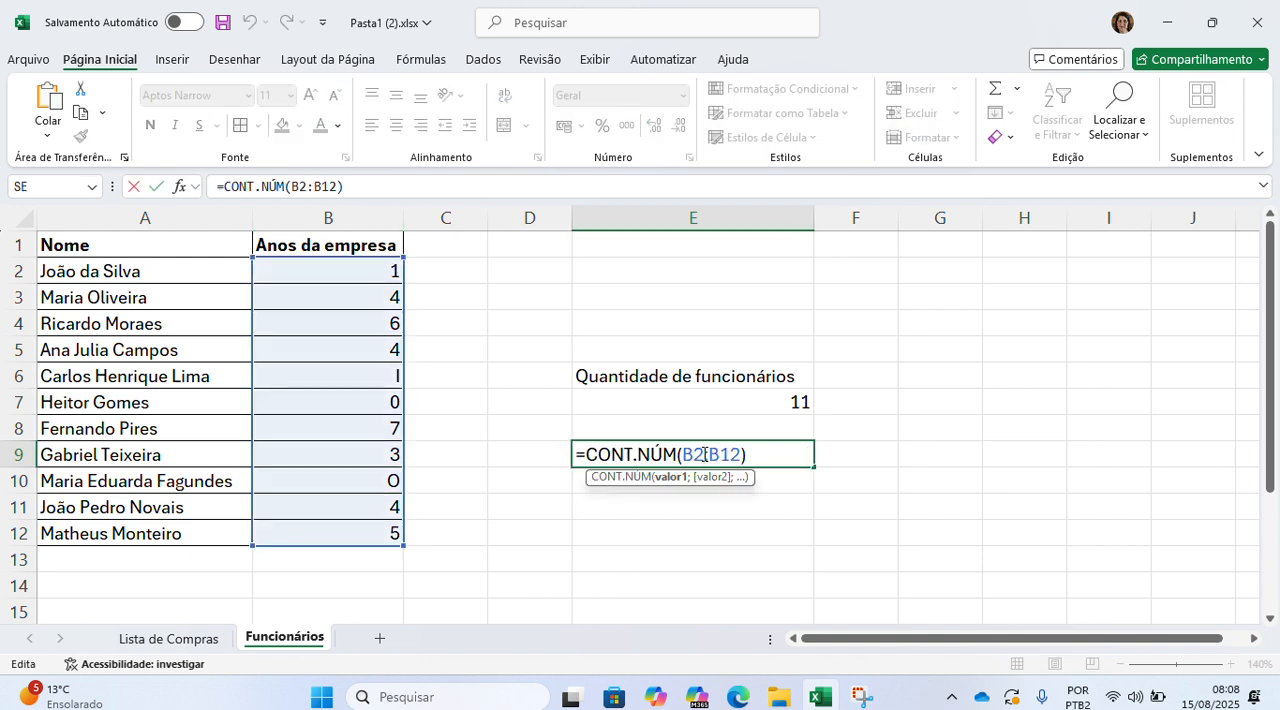
key("Return")
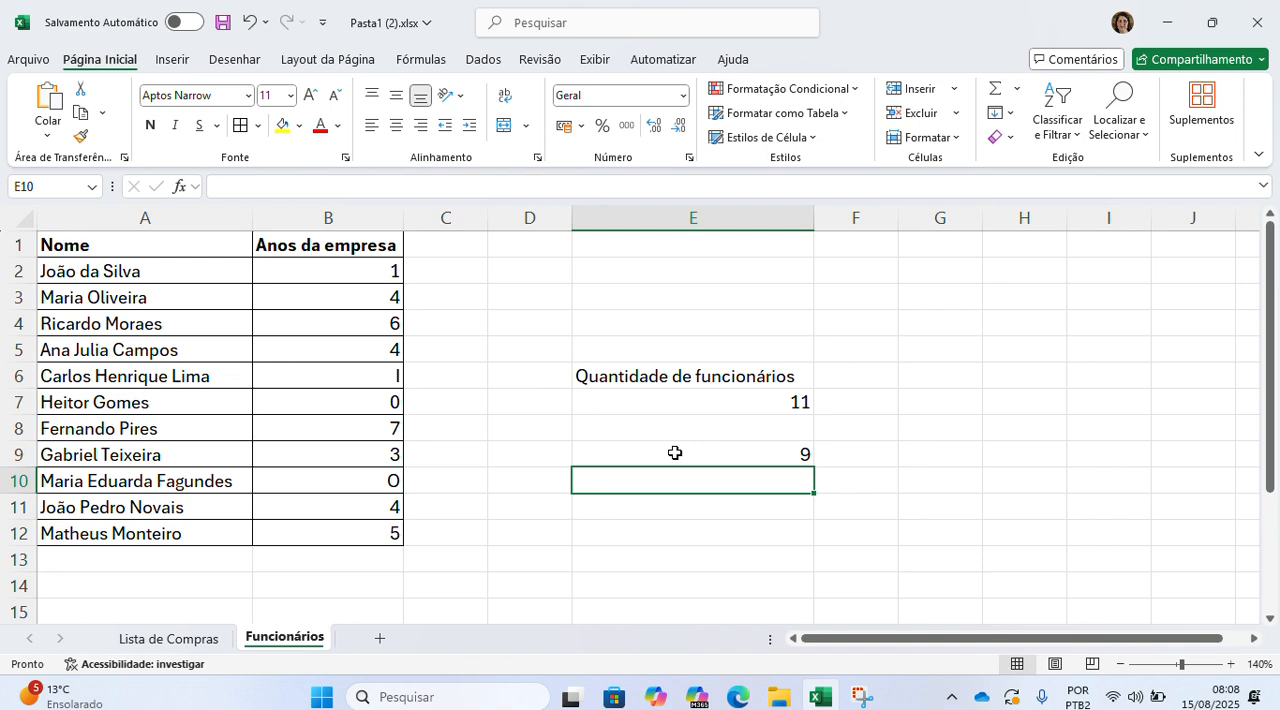
Step: Replace the letters entered in the years column with numbers: 1 in B6 and 0 in B10
left_click(333, 372)
type("1")
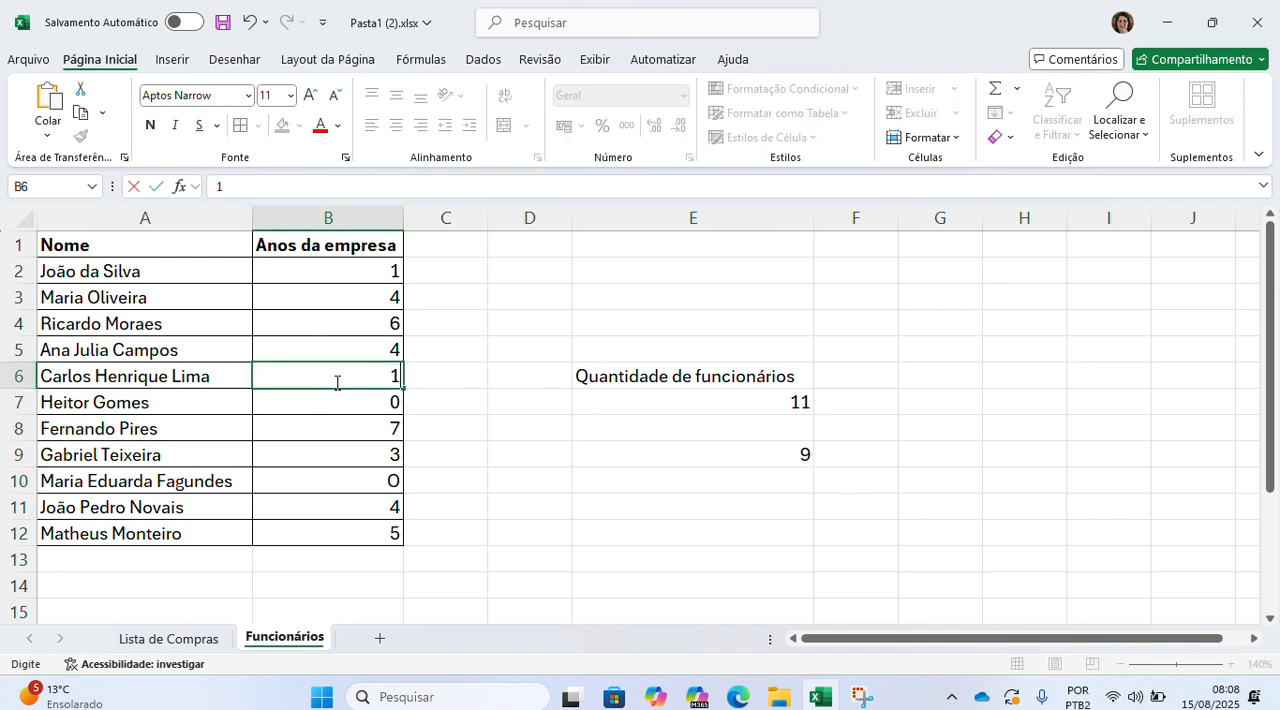
key("Return")
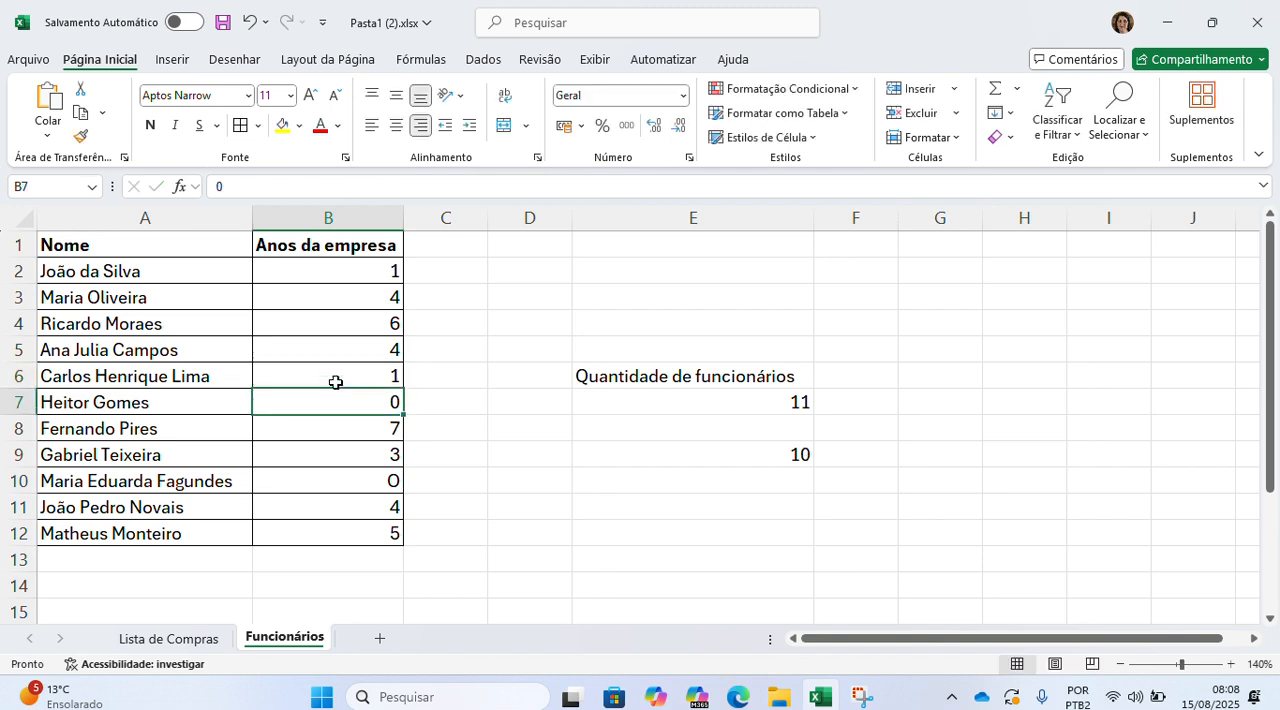
left_click(378, 485)
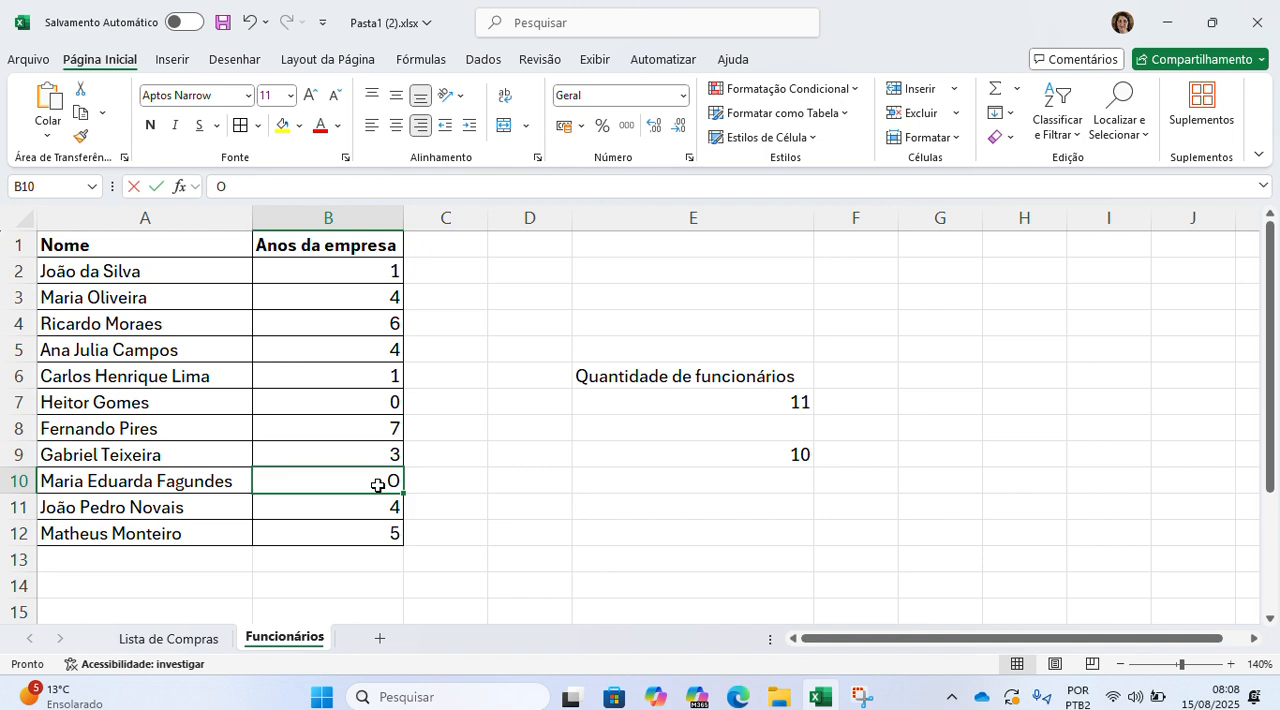
type("0")
key("Return")
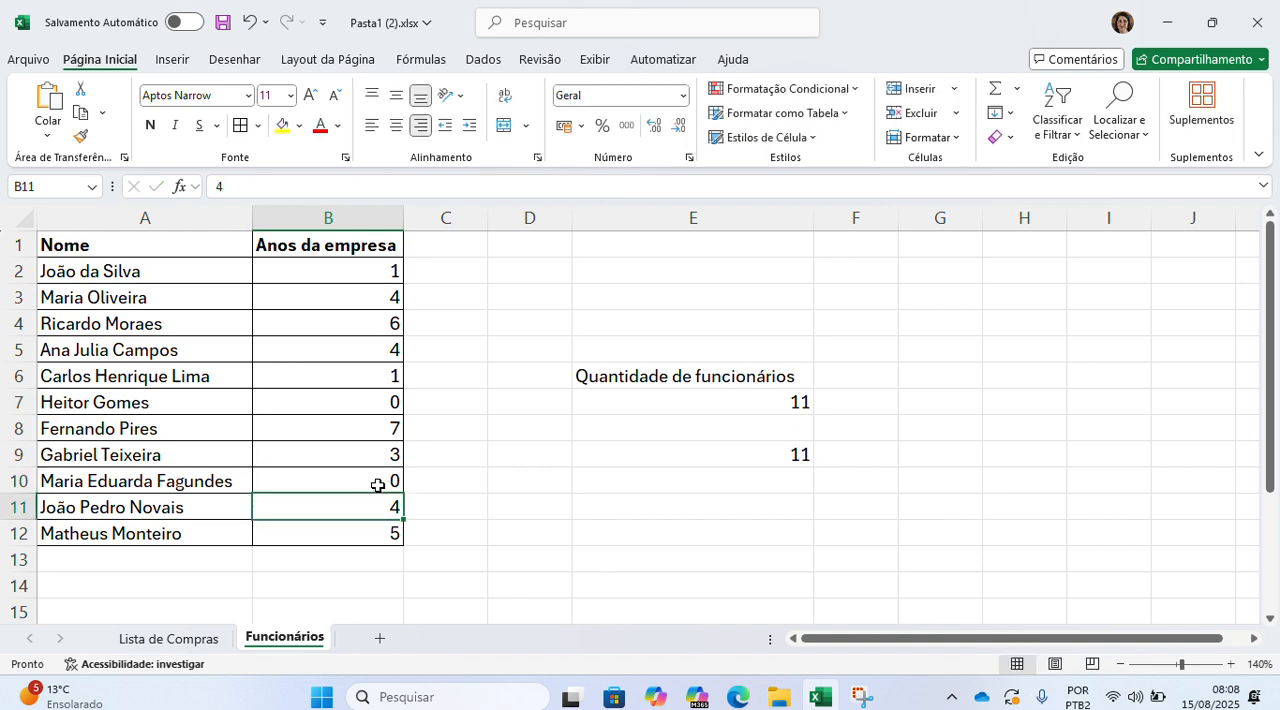
Step: Review the CONT.VALORES formula in E7 and its counted range, leaving the formula as it is
double_click(657, 400)
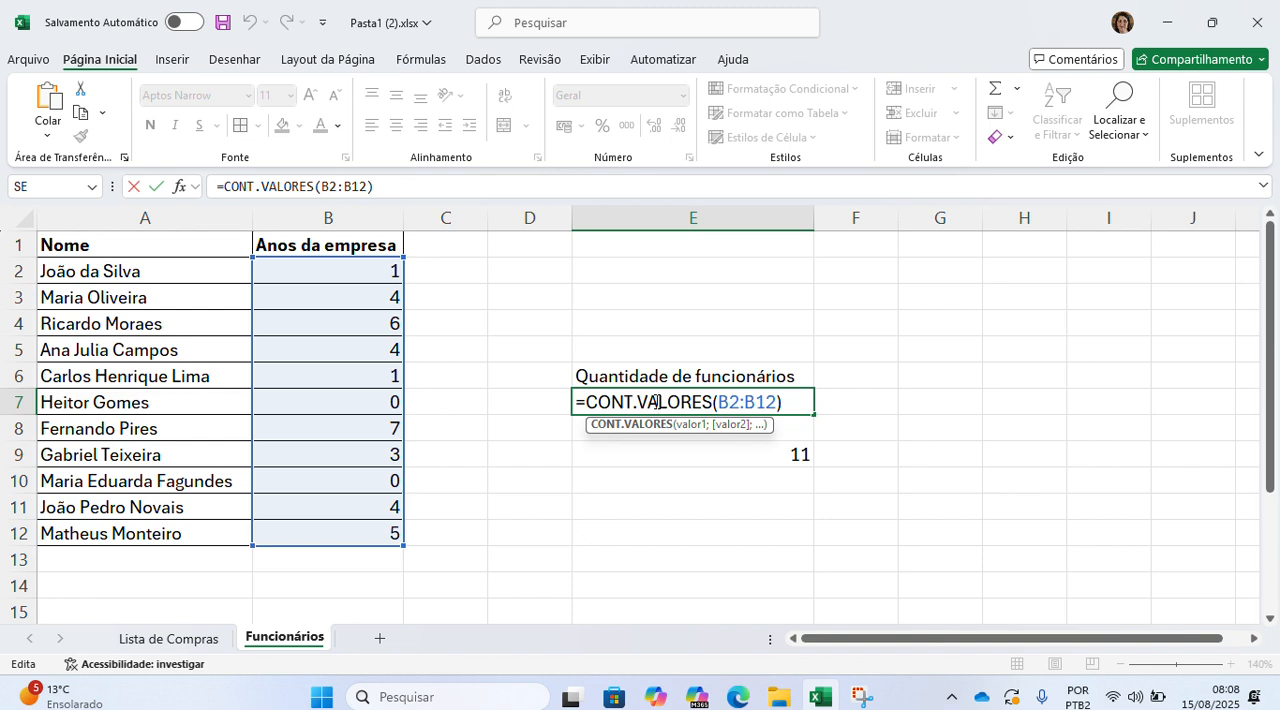
key("Return")
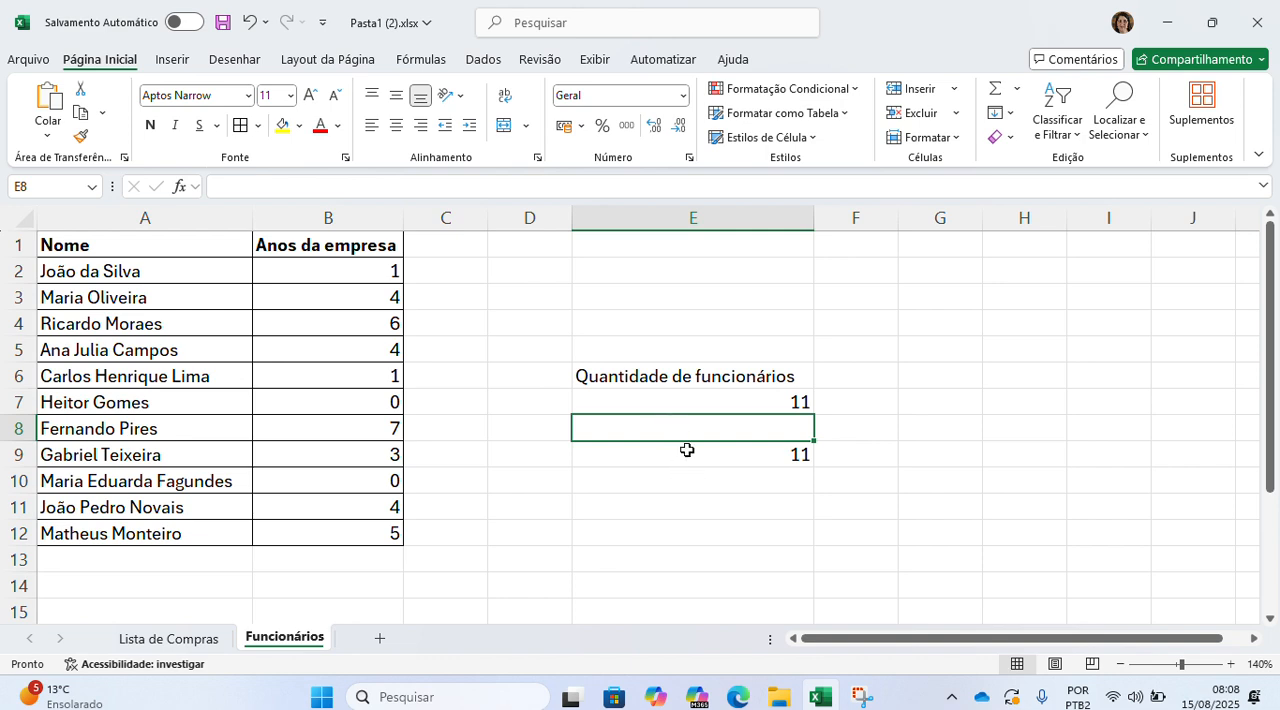
Step: Check the CONT.NÚM formula in E9 and delete it from the cell
double_click(687, 450)
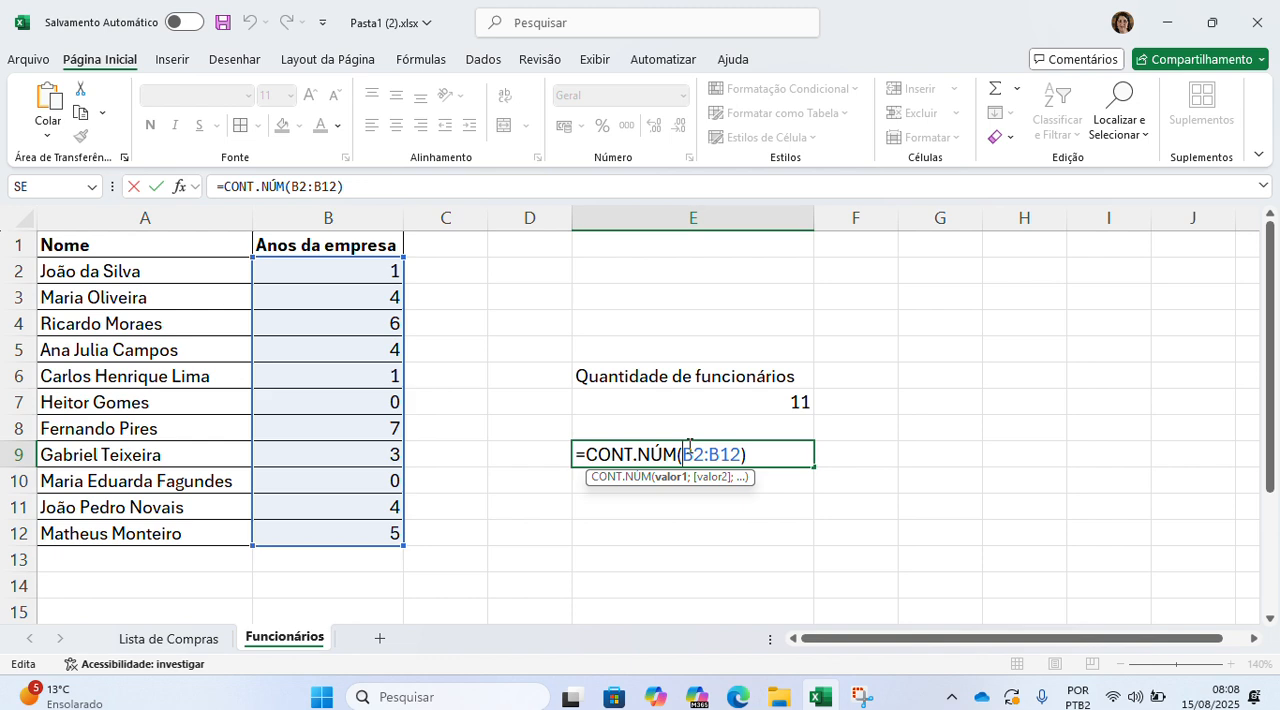
key("Return")
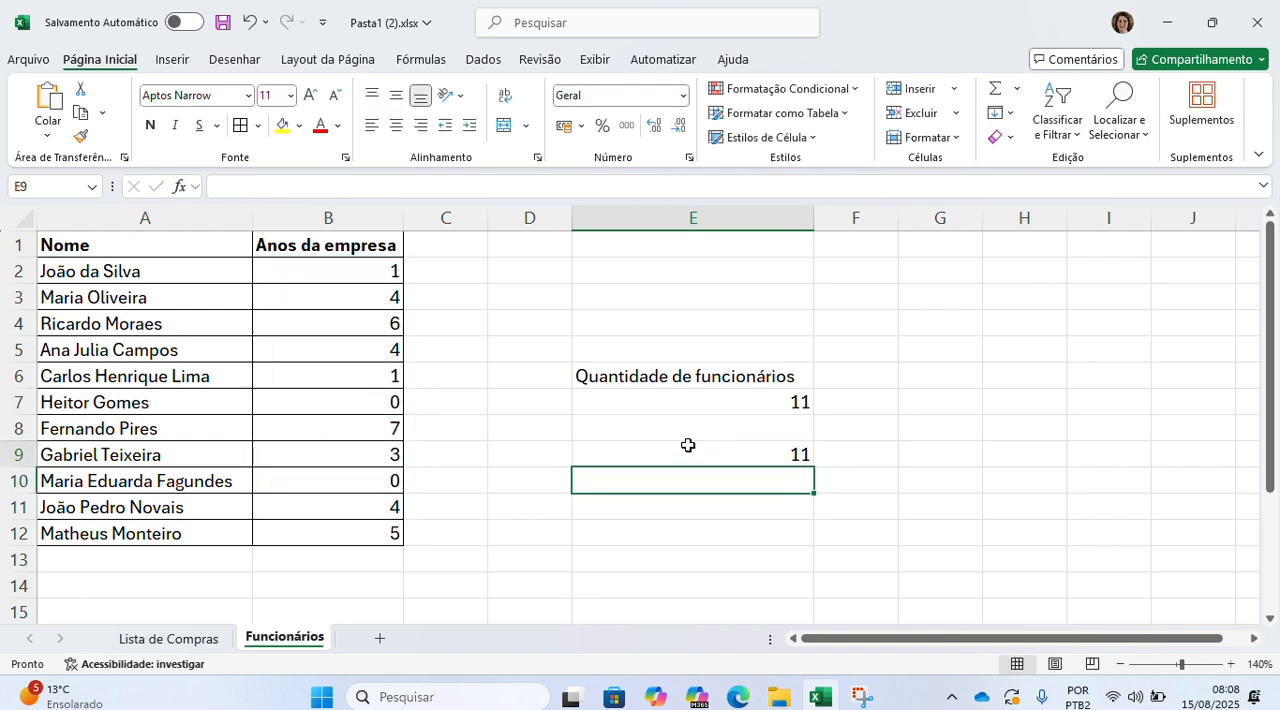
left_click(688, 446)
key("Delete")
Step: Change the counted range of the CONT.VALORES formula in E7 to the employee names in A2:A12
double_click(692, 399)
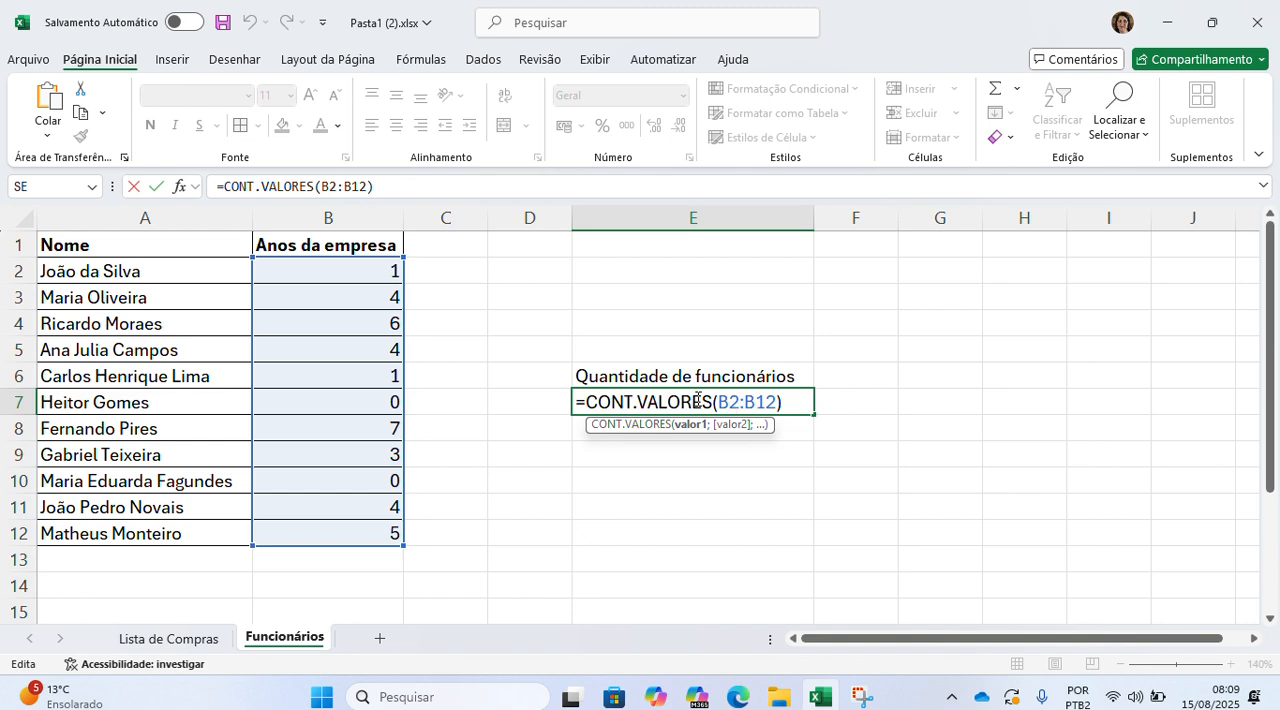
key("End")
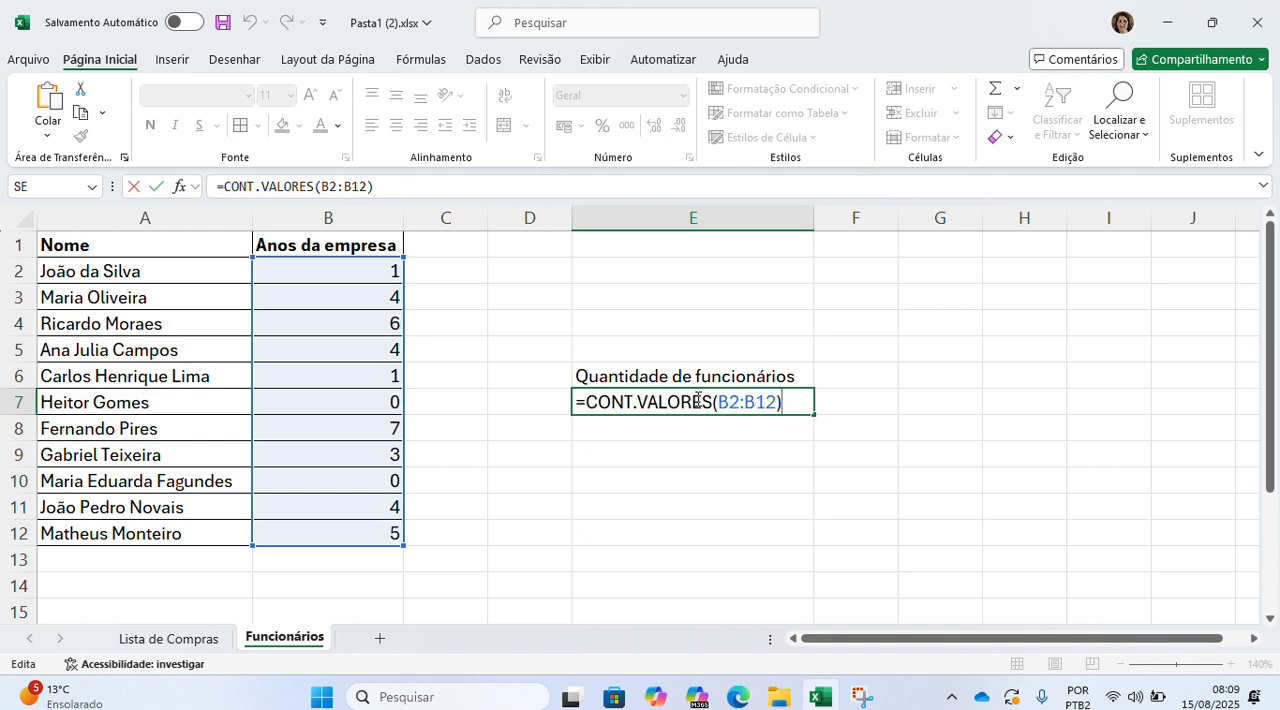
key("BackSpace")
key("BackSpace")
key("BackSpace")
key("BackSpace")
key("BackSpace")
key("BackSpace")
key("BackSpace")
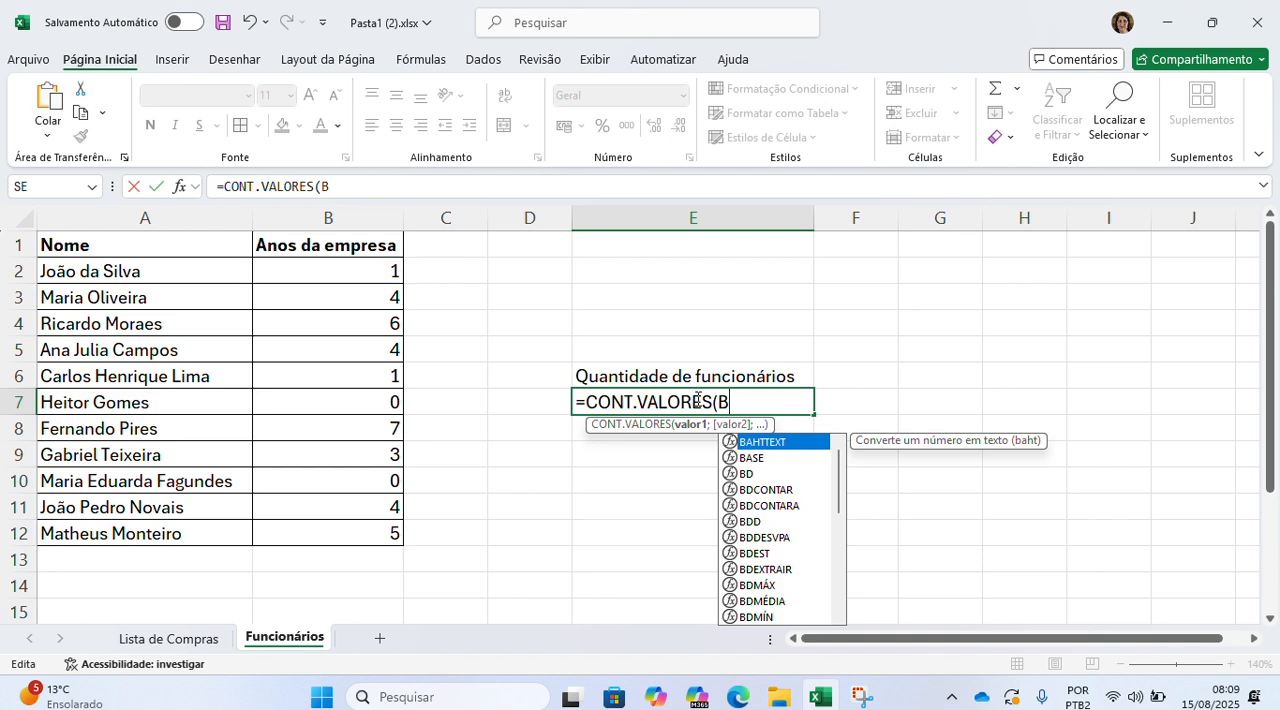
left_click_drag(224, 270, 178, 531)
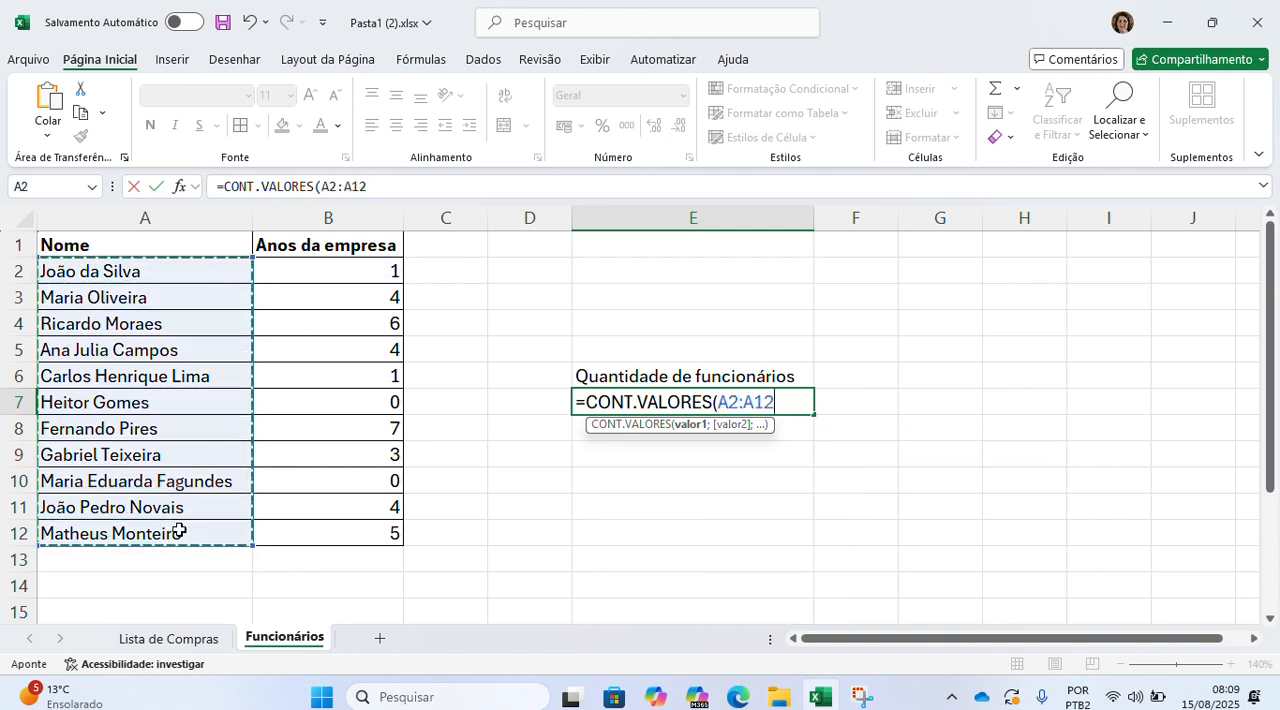
type(")")
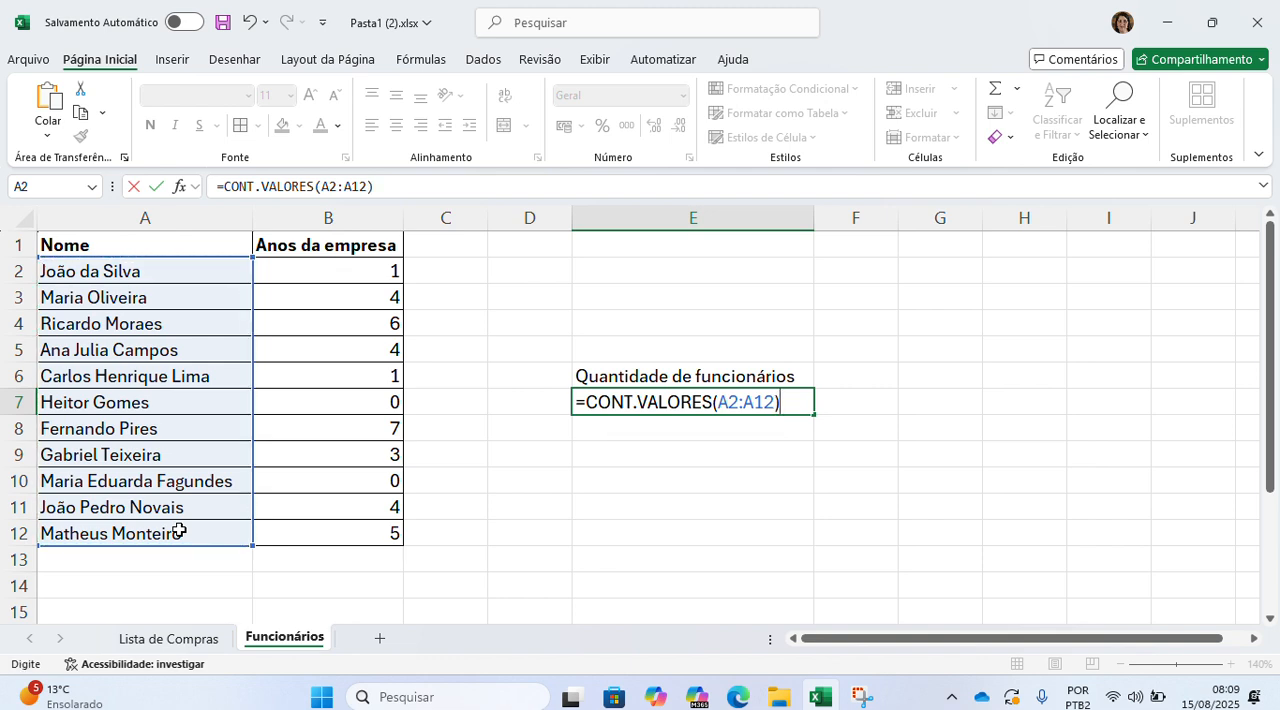
key("Return")
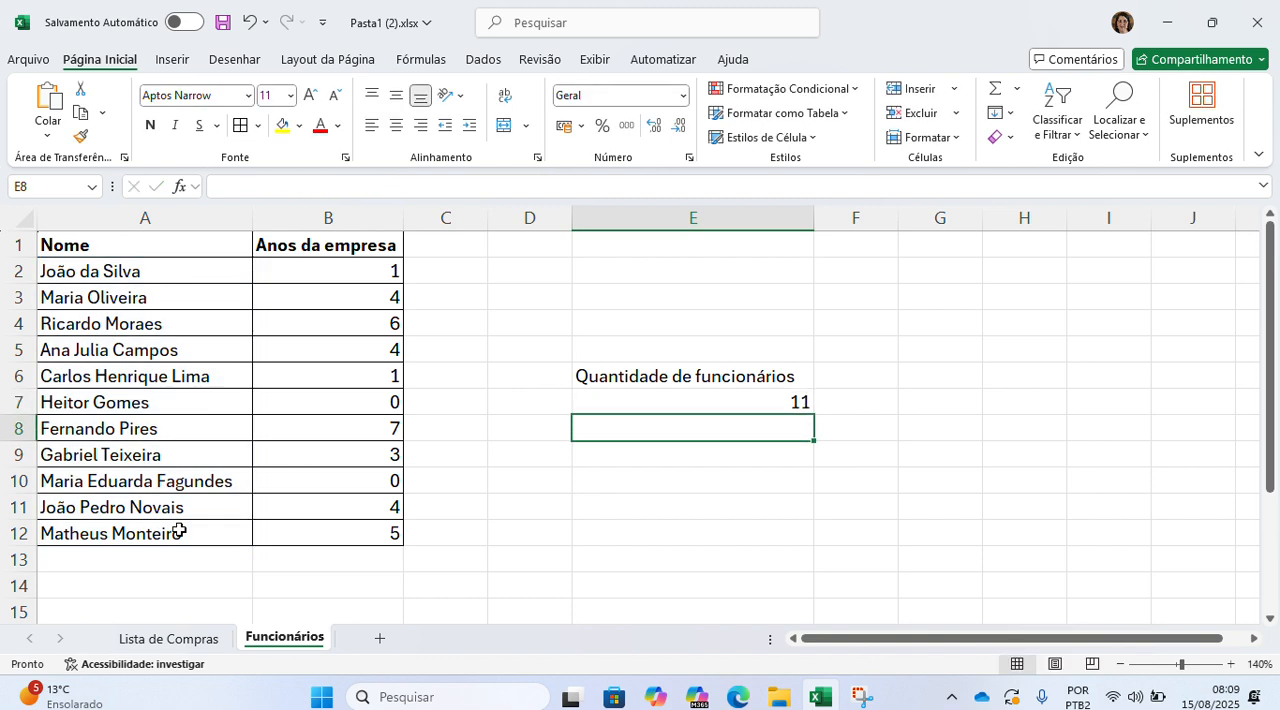
Step: Try counting the employee names in A2:A12 with the CONT.NÚM function in E7
key("Up")
type("=")
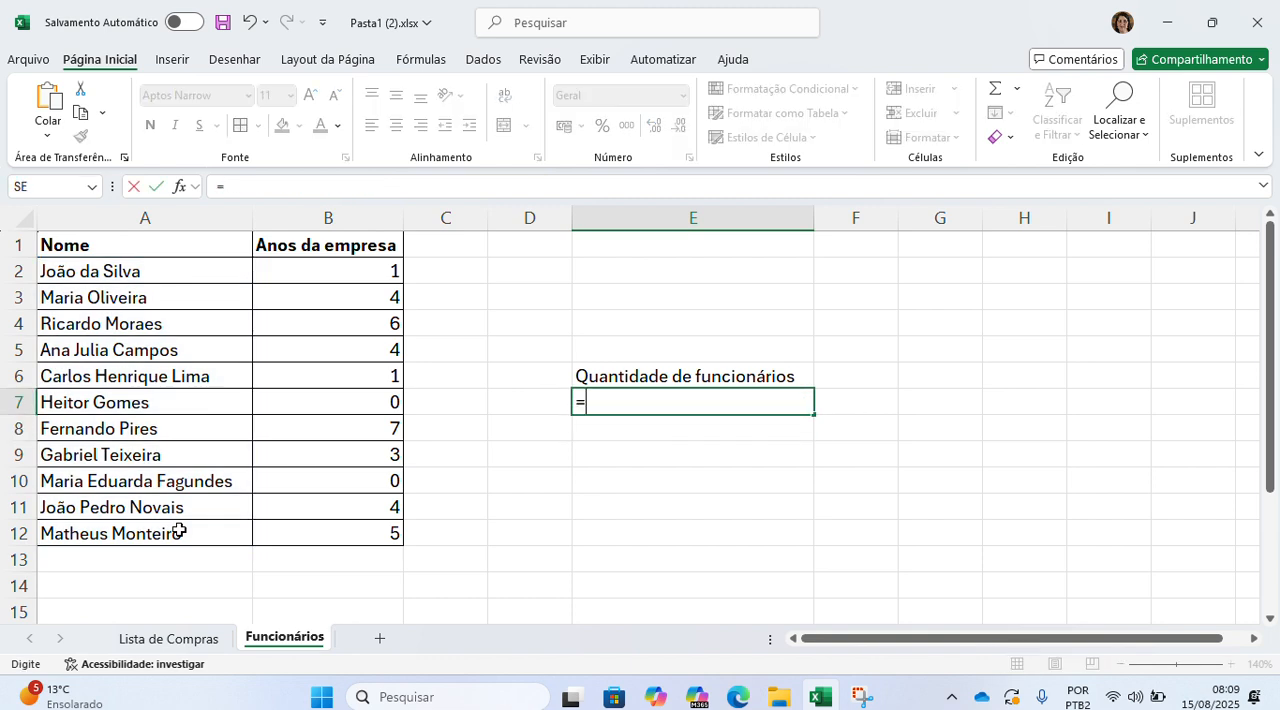
type("cont.núm")
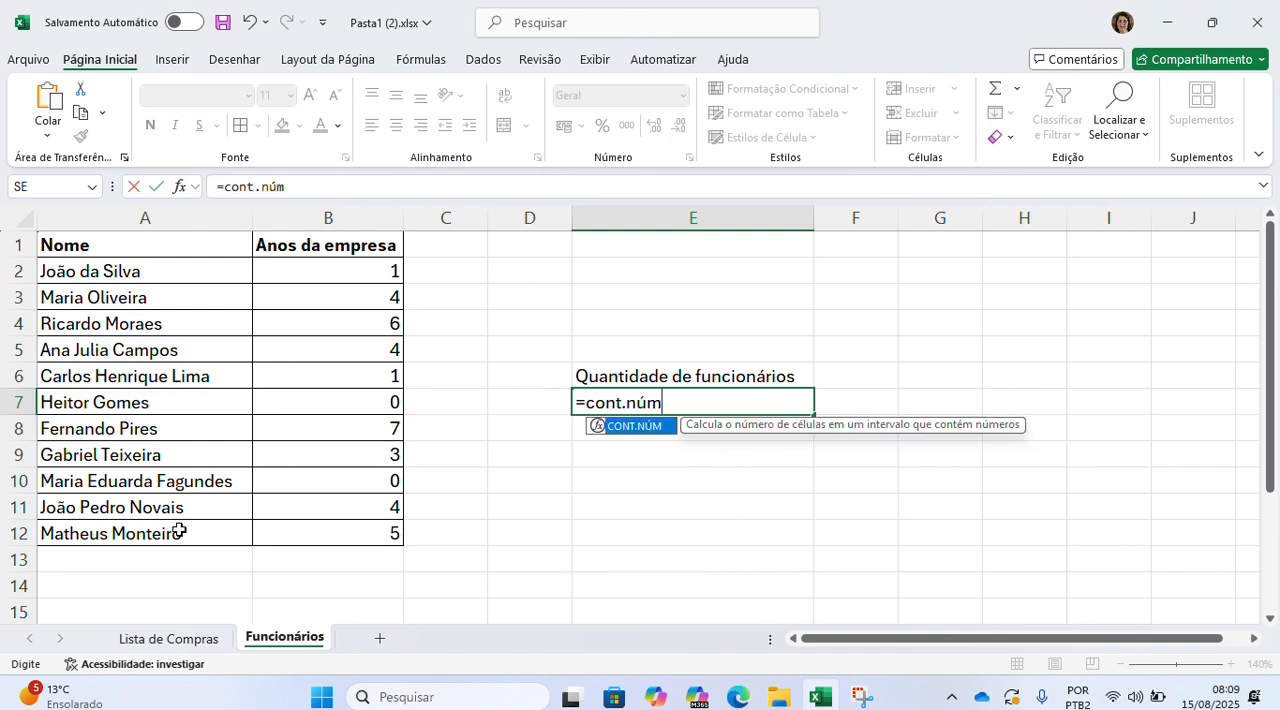
type("(")
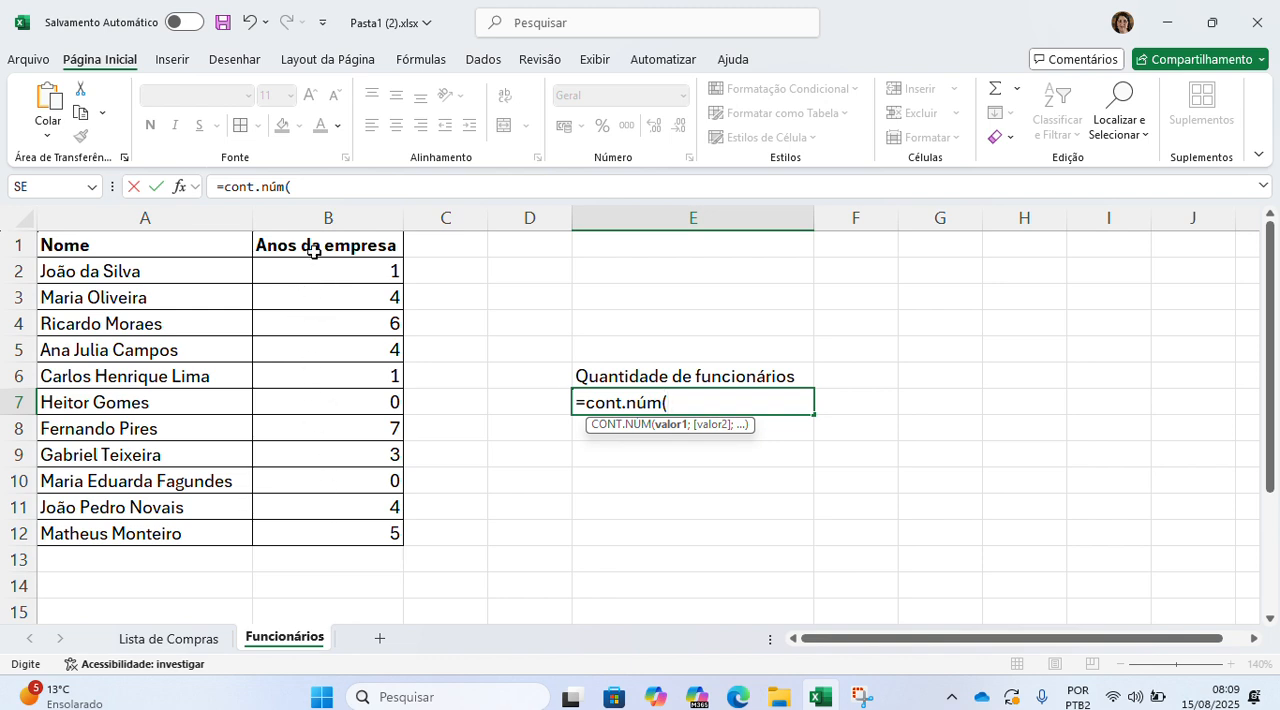
left_click_drag(160, 271, 163, 528)
type(")")
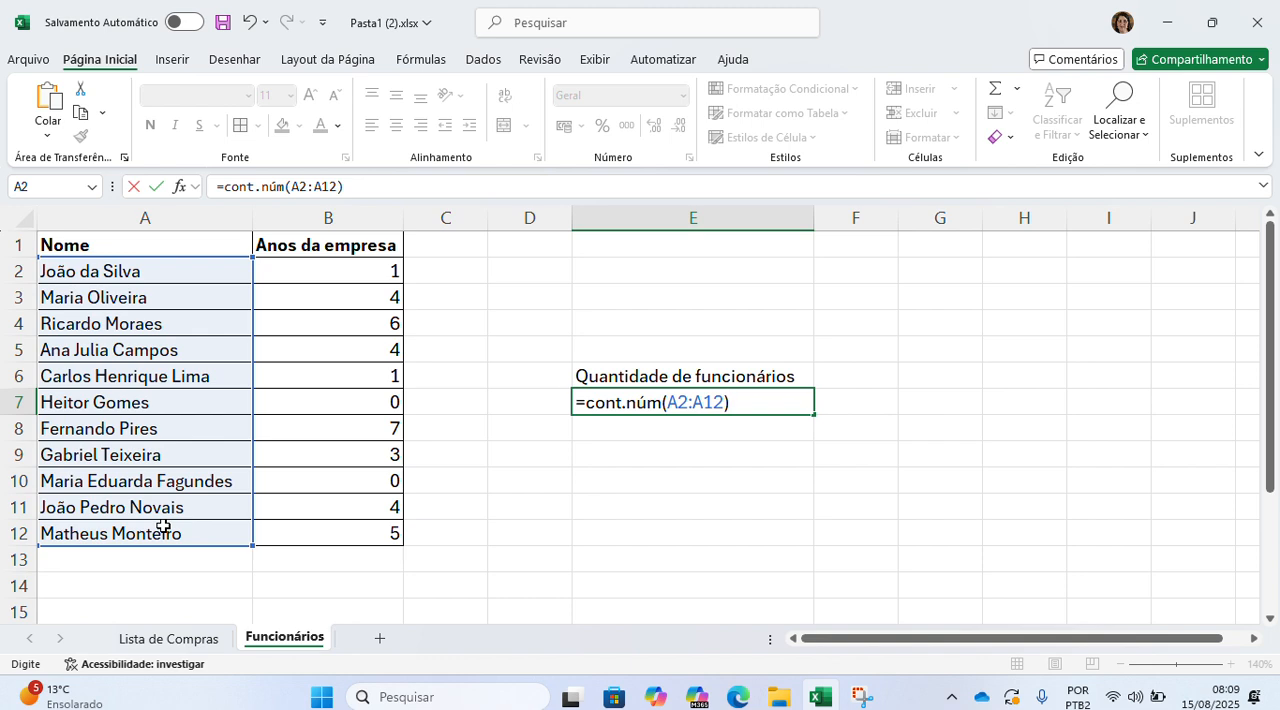
key("Return")
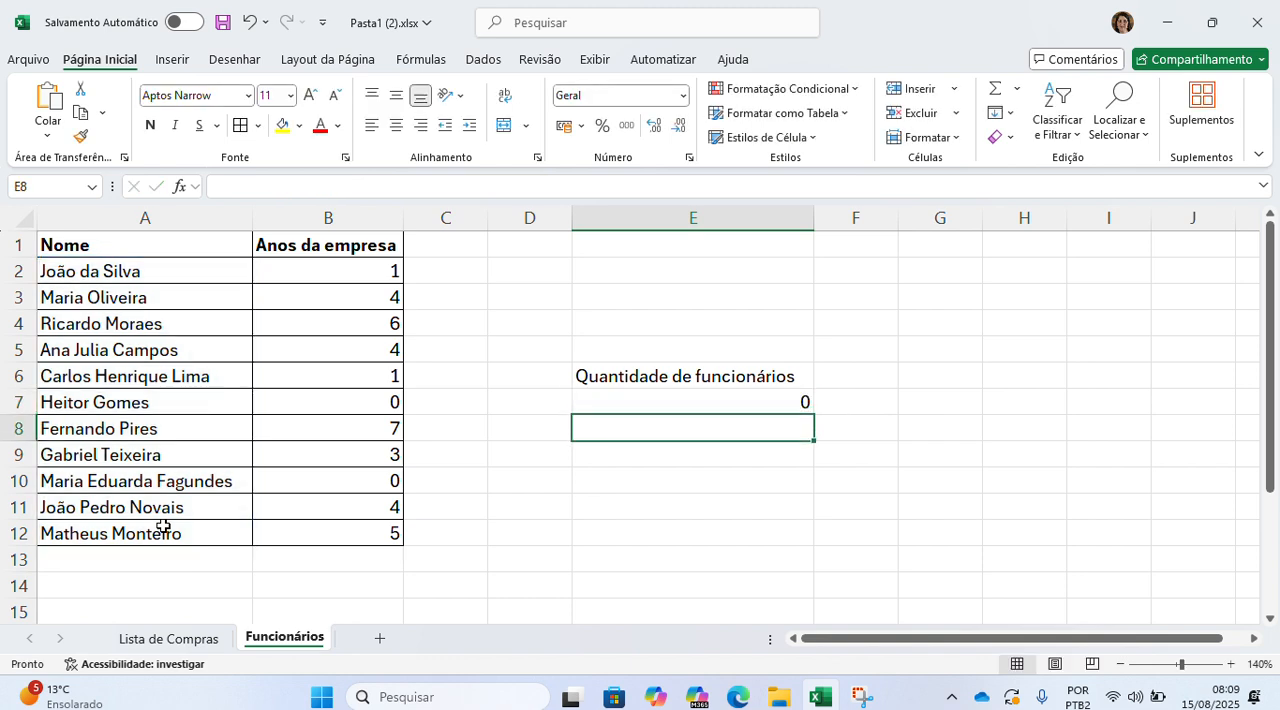
Step: Replace the formula in E7 with =CONT.VALORES(A2:A12) to count the employee names
key("Up")
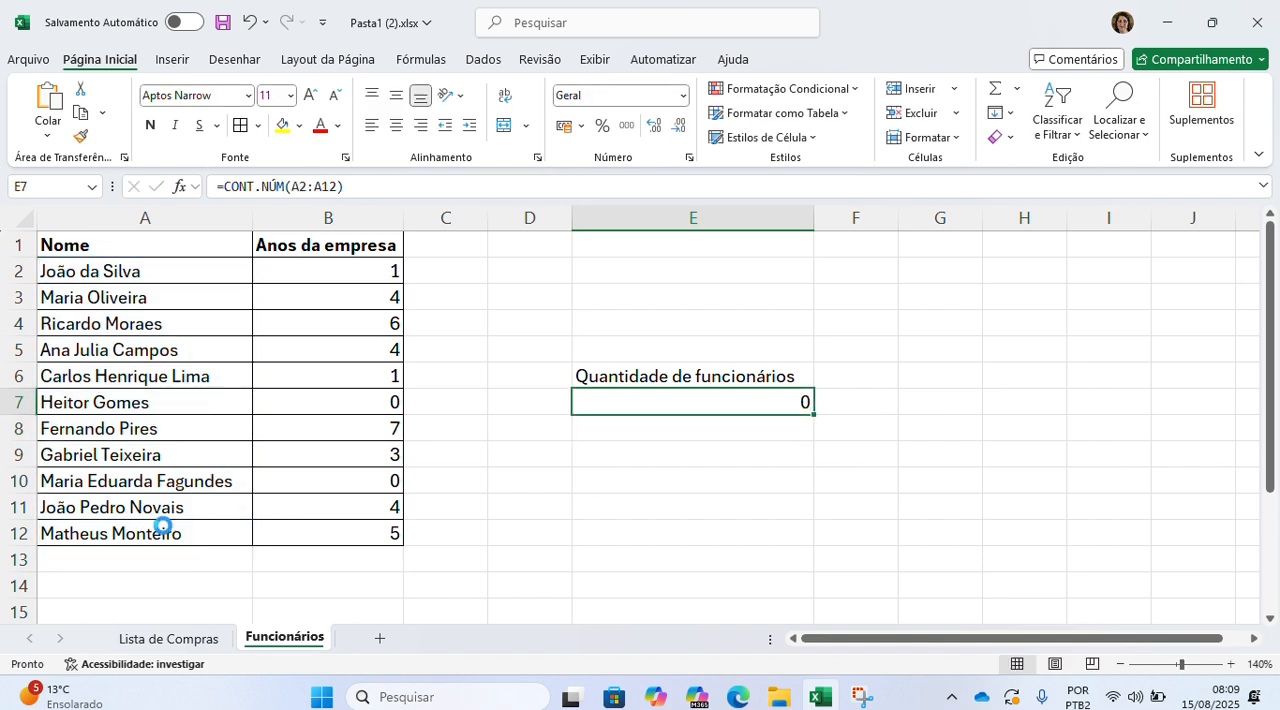
key("Delete")
type("=cont.v")
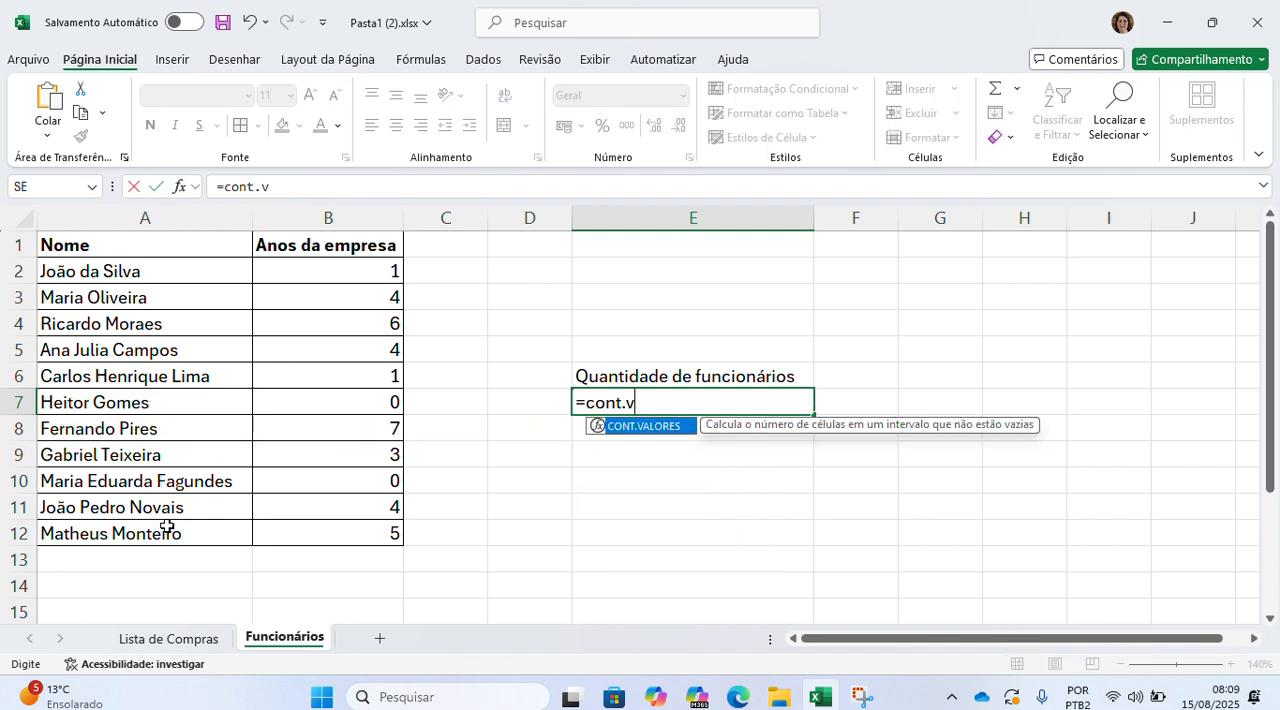
double_click(645, 428)
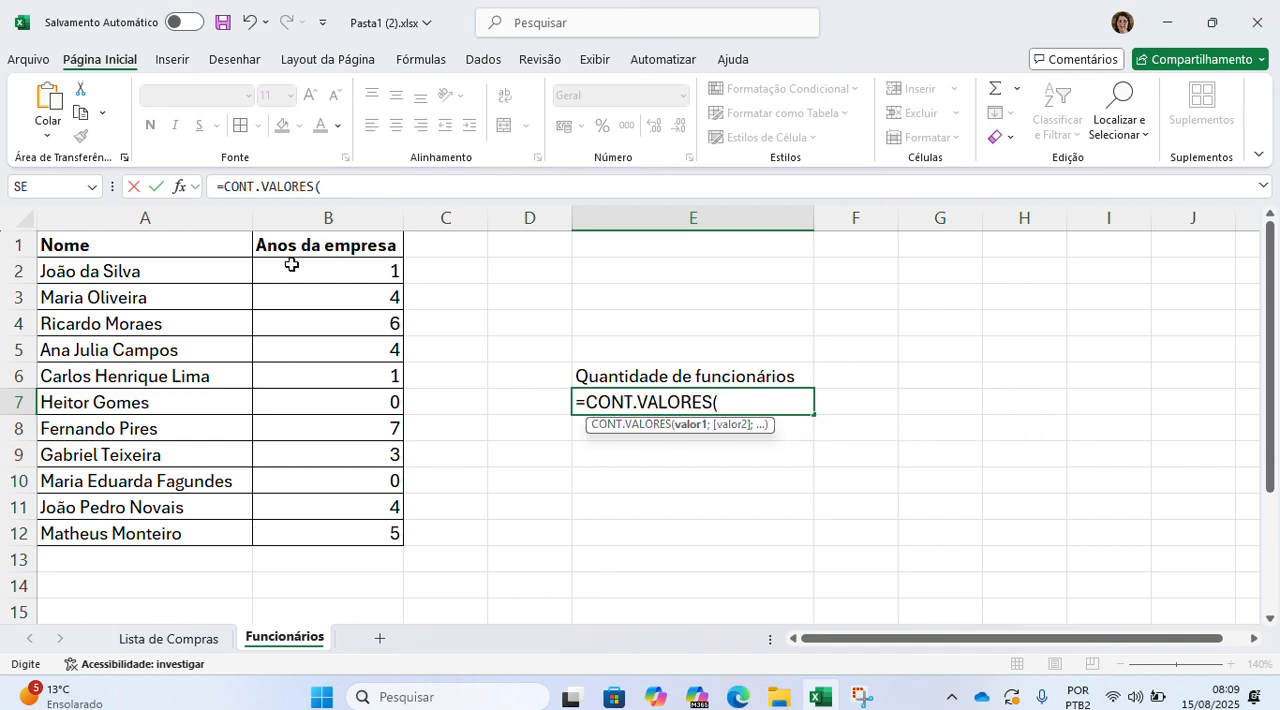
left_click_drag(229, 266, 204, 532)
type(")")
key("Return")
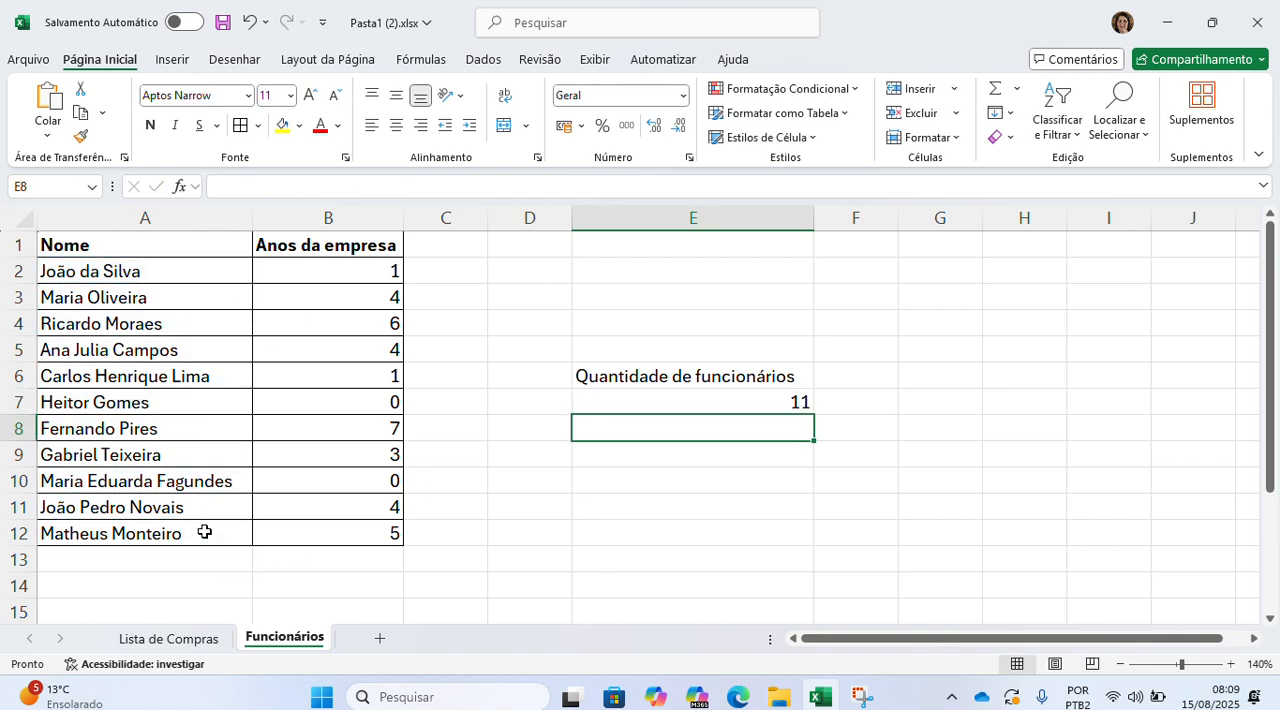
Step: Count the empty cells of B2:B12 in E10 with the CONTAR.VAZIO function
key("Return")
key("Return")
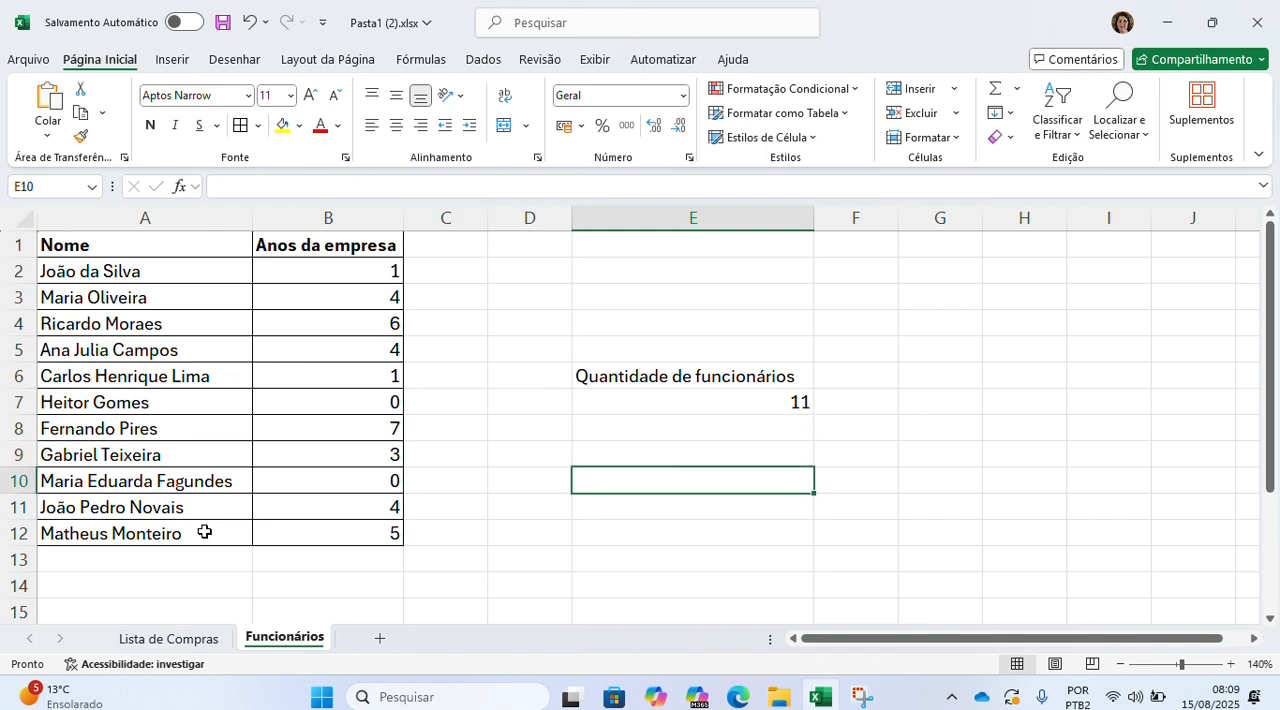
type("=co")
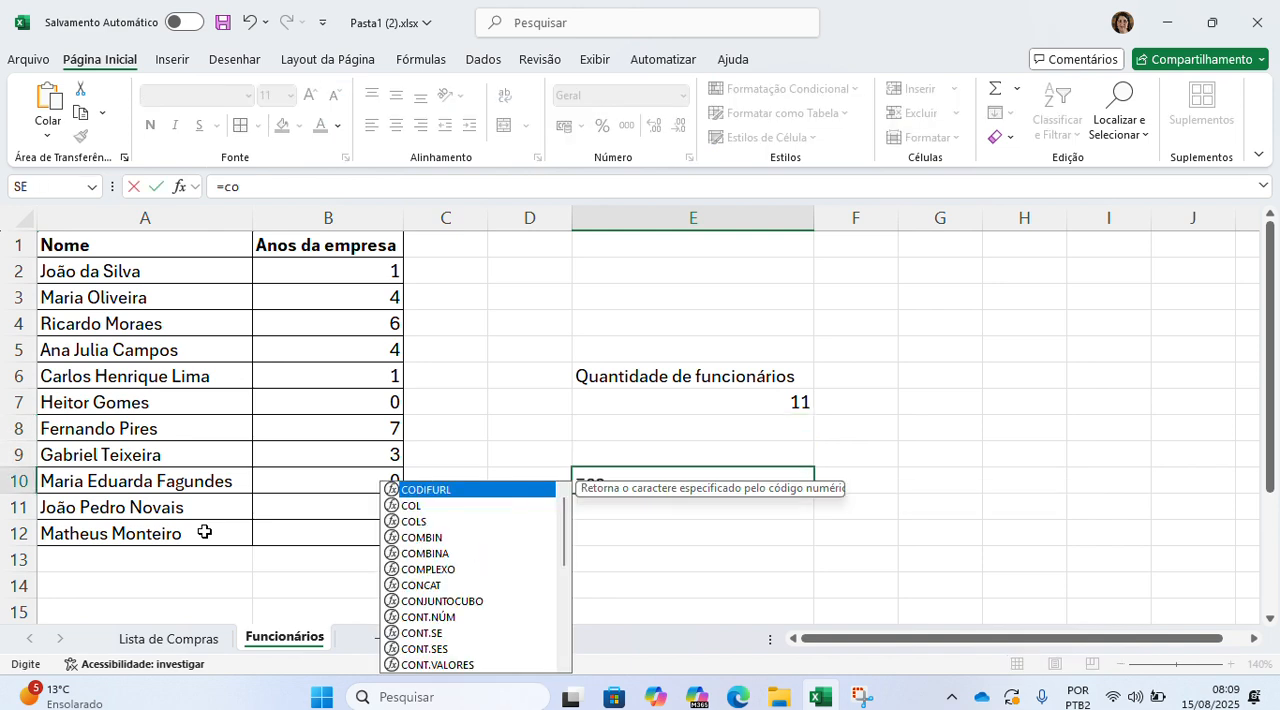
type("nt")
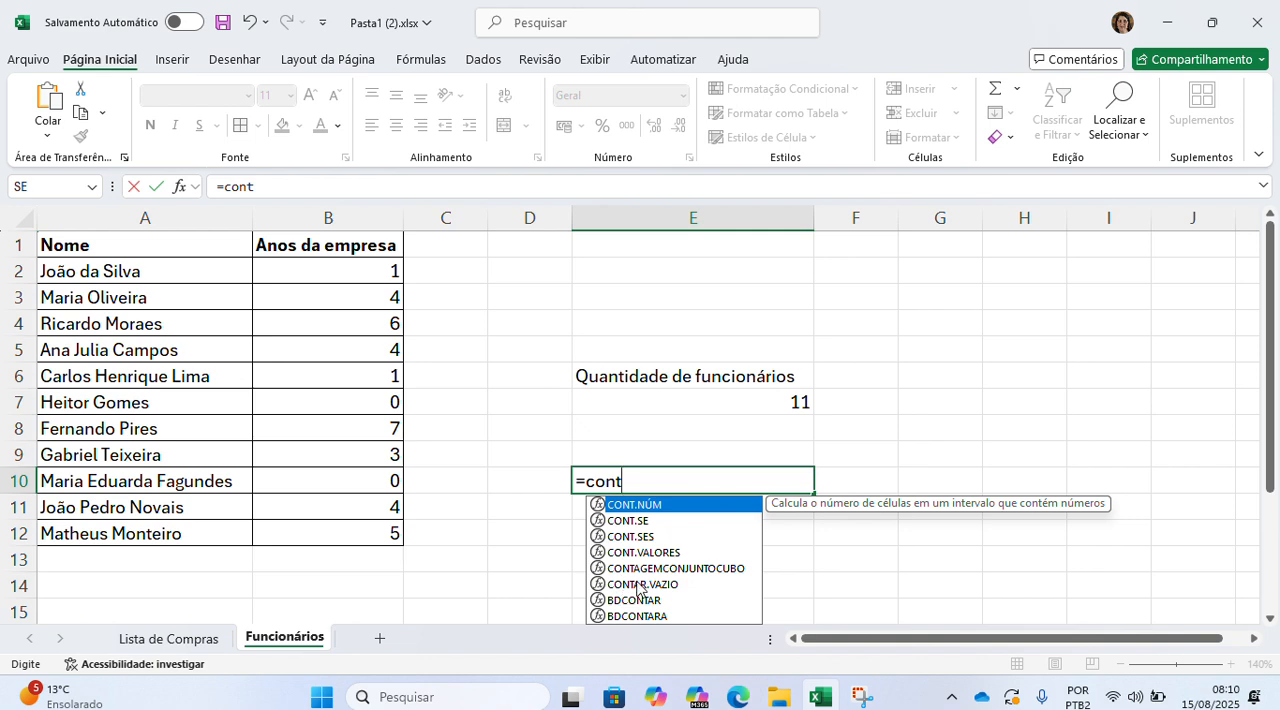
type(".")
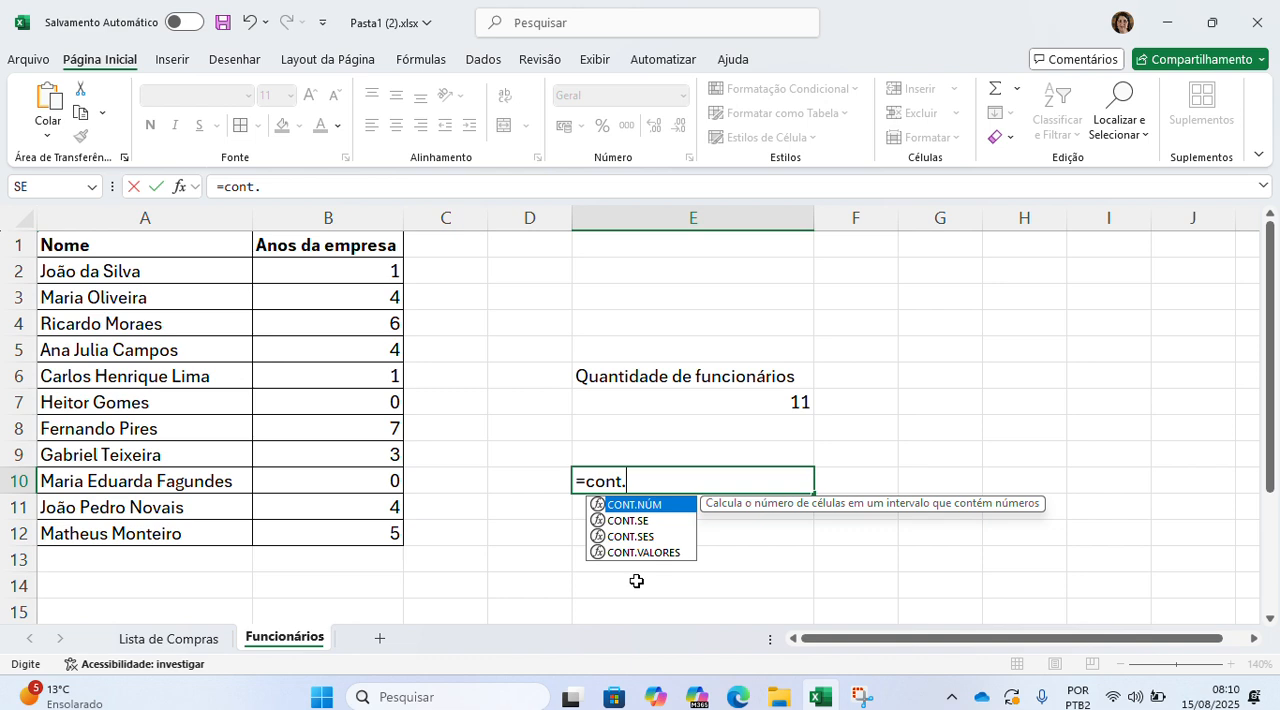
key("BackSpace")
type("ar")
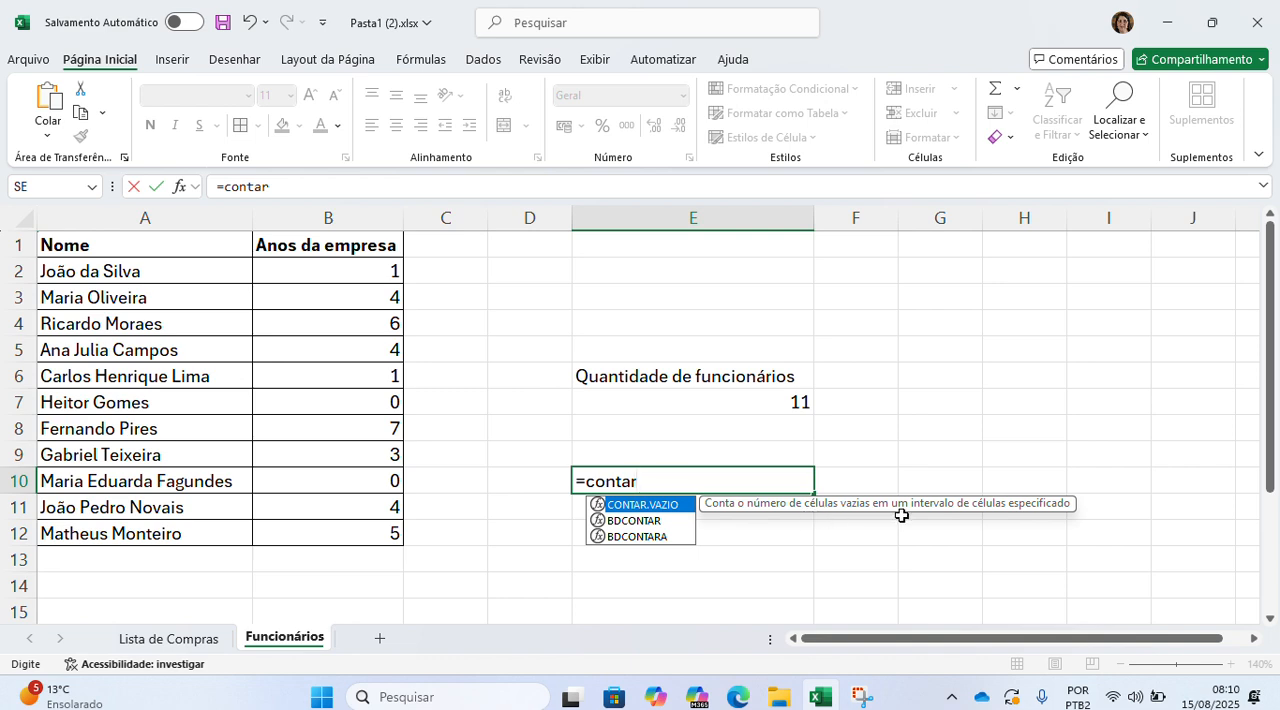
double_click(660, 505)
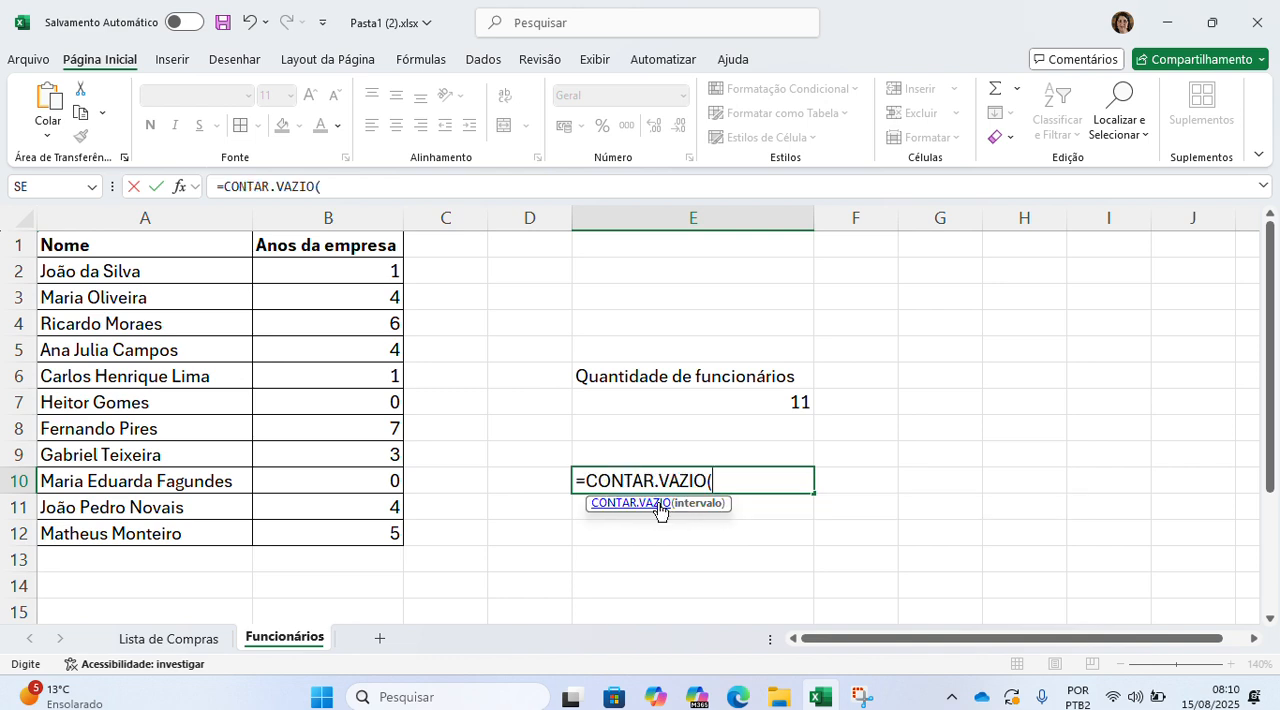
left_click_drag(340, 264, 346, 532)
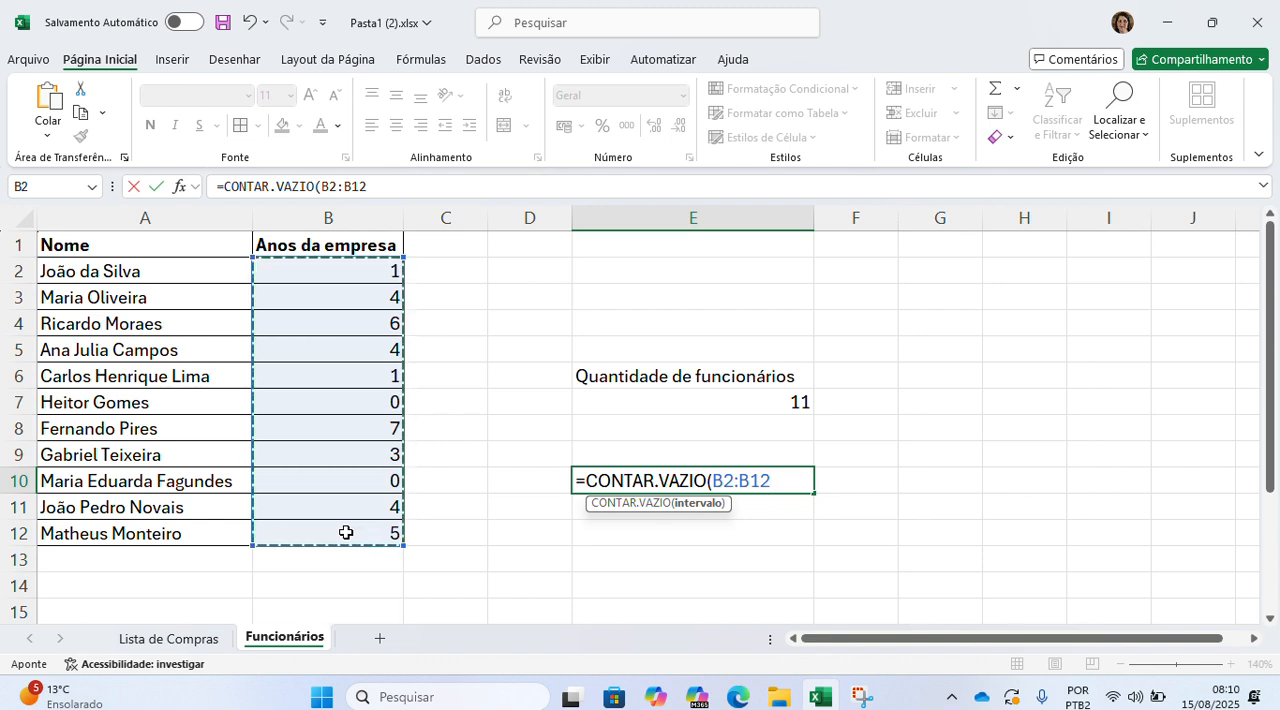
key("Return")
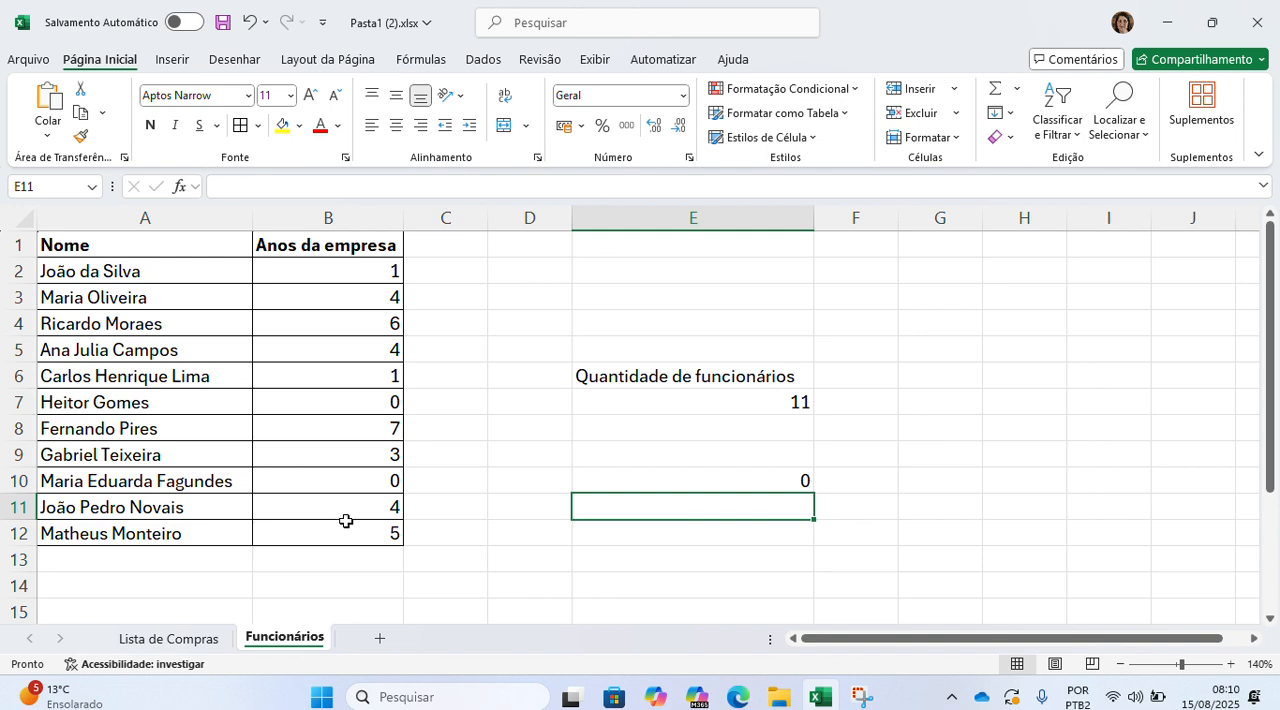
Step: Clear the years value in B10 to test the empty-cell count, and enter 0 there again
left_click(349, 481)
key("Delete")
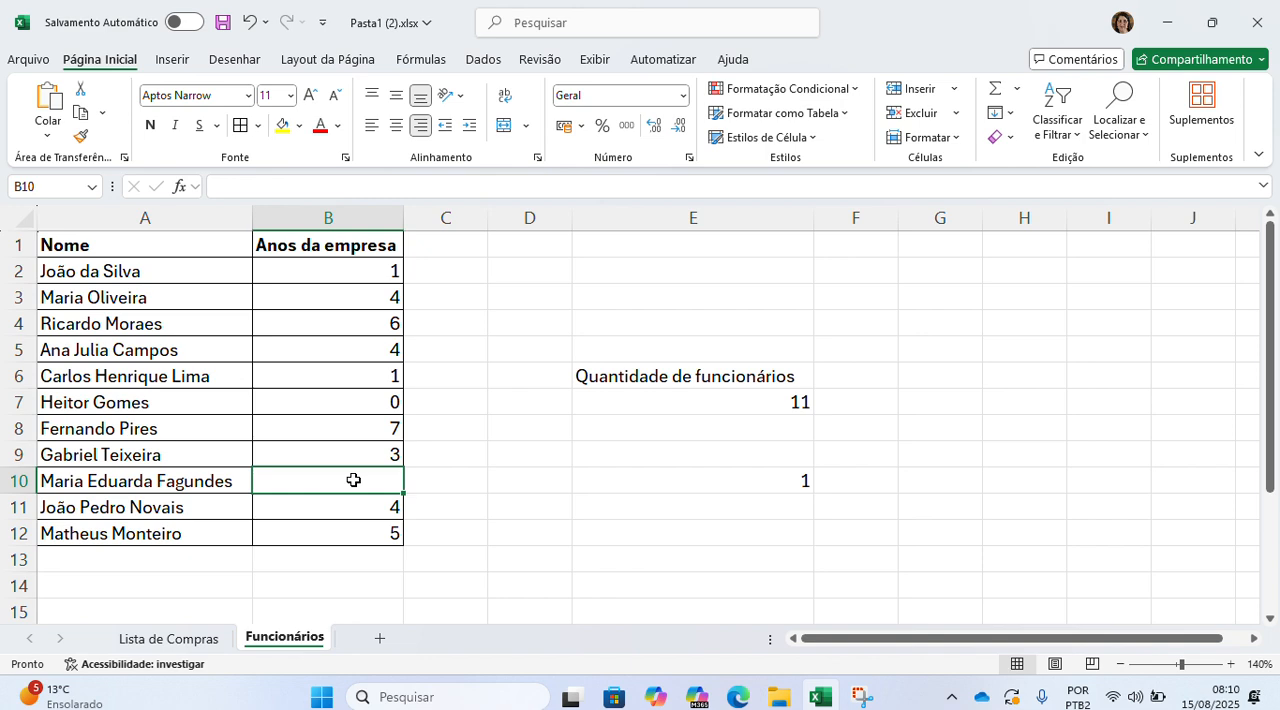
type("0")
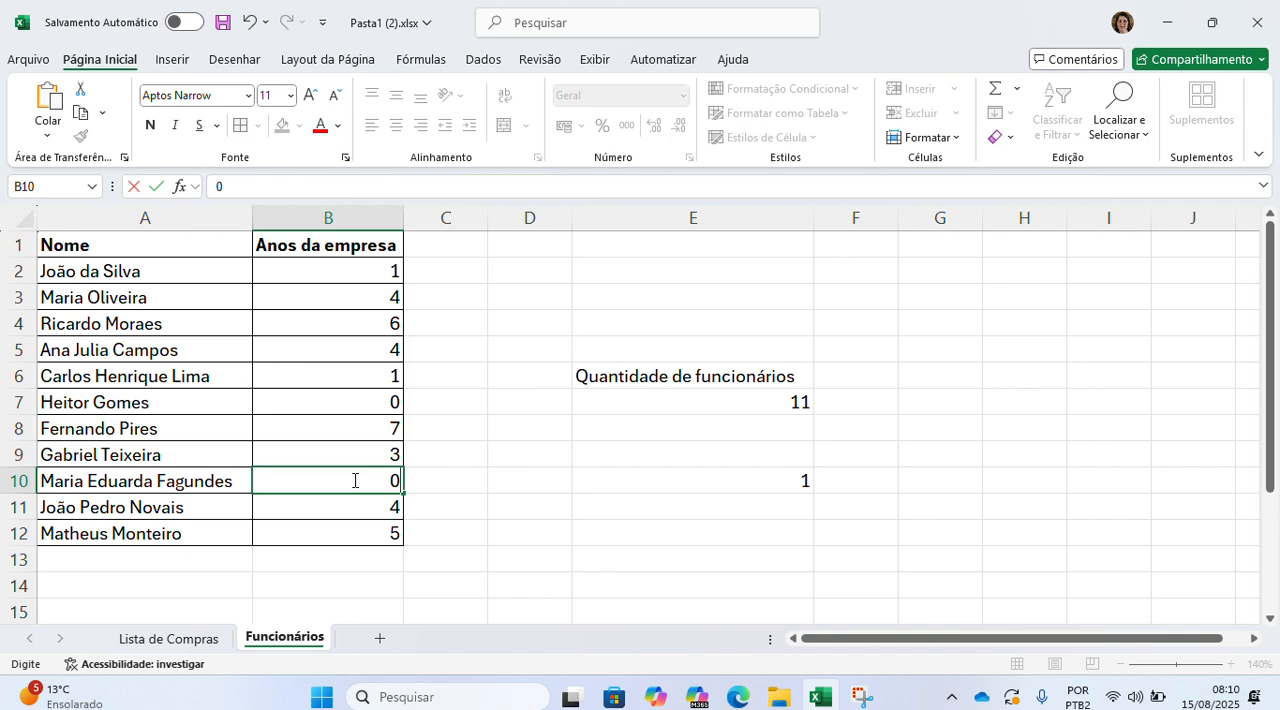
key("Return")
Step: Check the range of the CONTAR.VAZIO formula in E10 and delete the formula
double_click(749, 481)
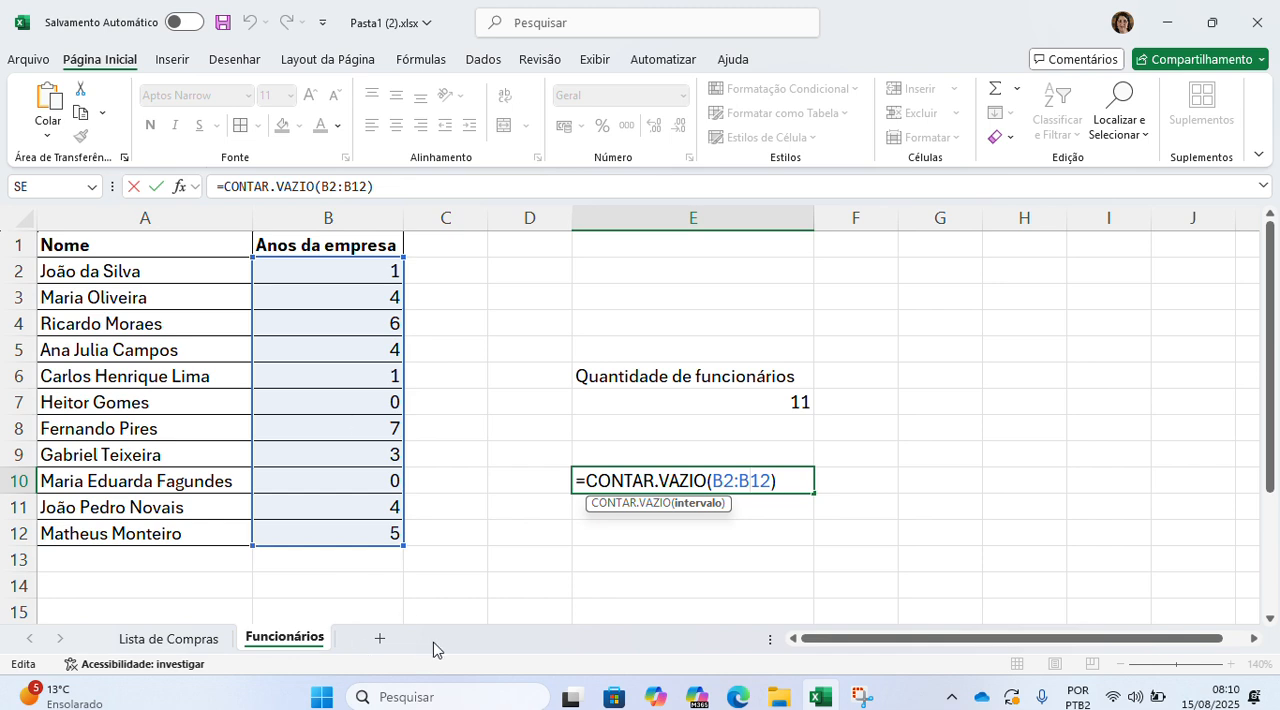
key("Return")
key("Up")
key("Delete")
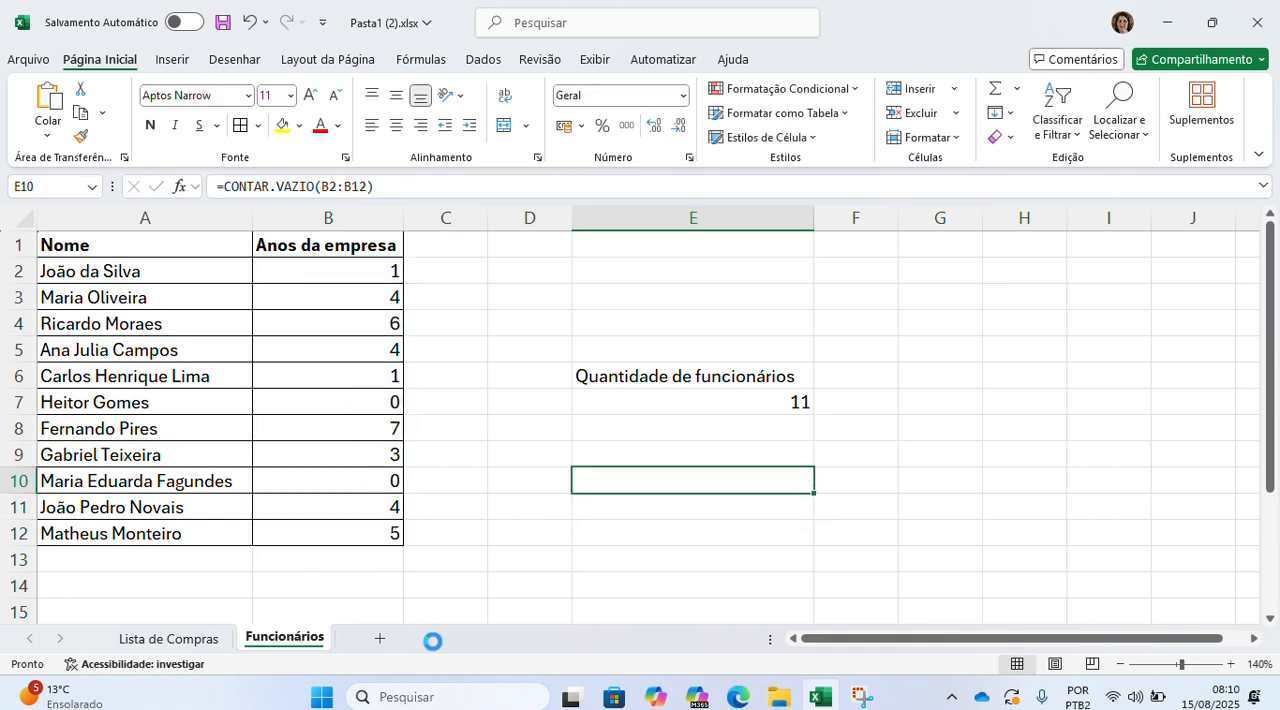
type("=")
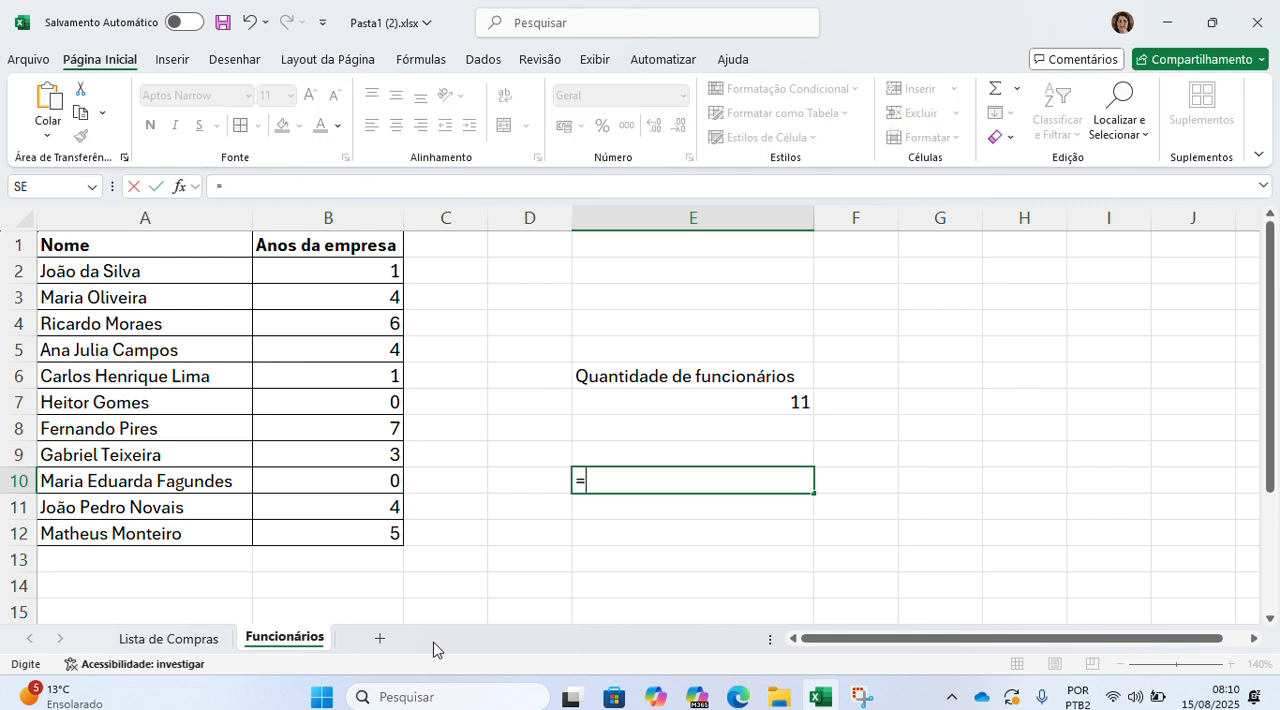
type("cont.")
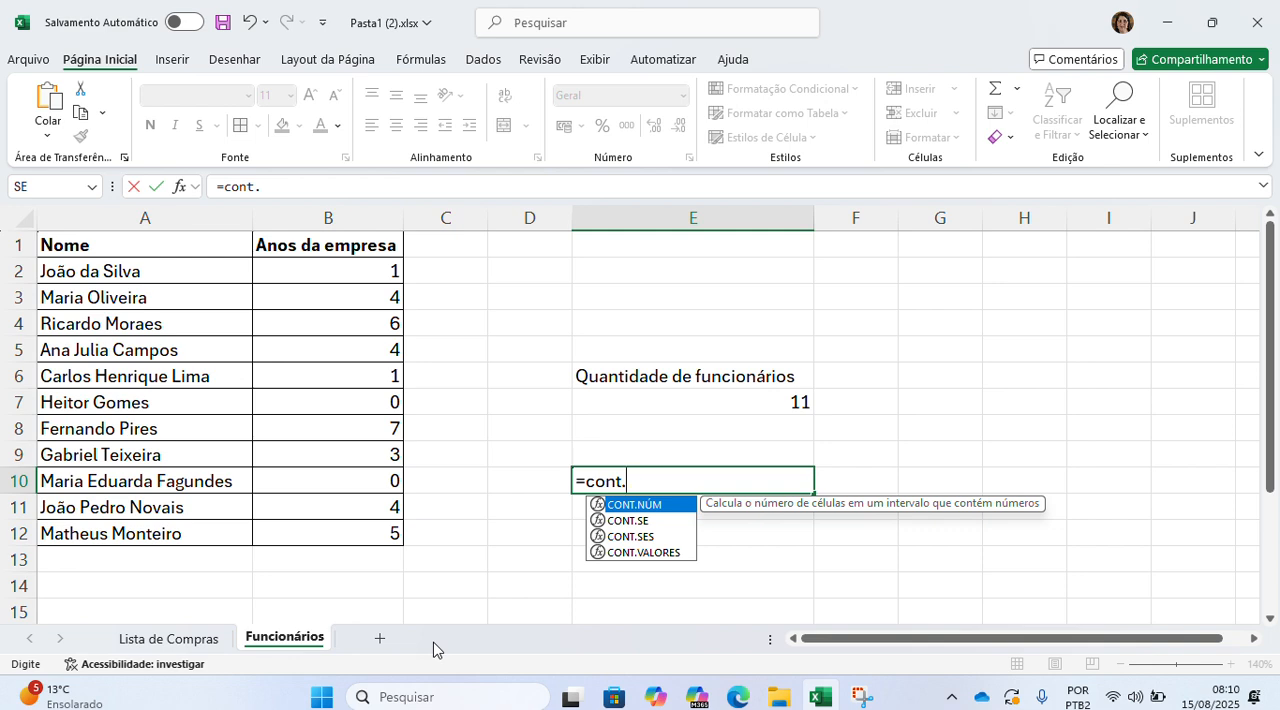
key("BackSpace")
key("BackSpace")
key("BackSpace")
key("BackSpace")
key("BackSpace")
key("BackSpace")
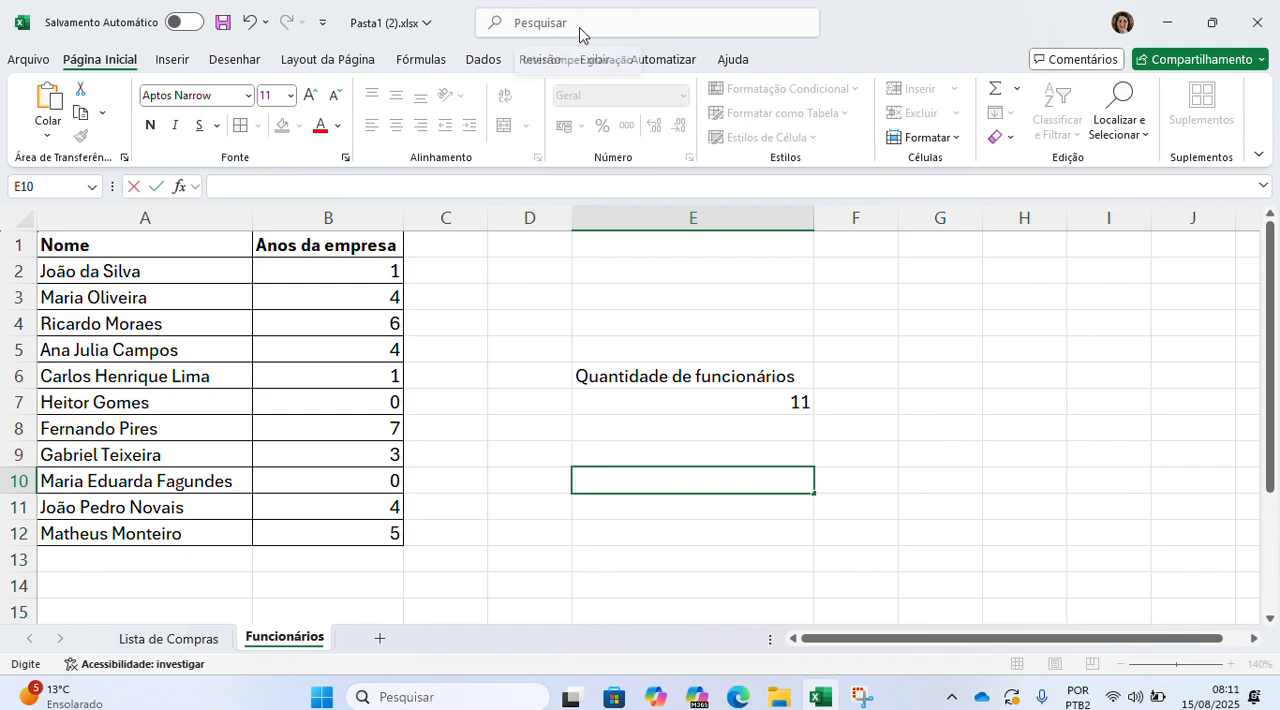
Step: On the Lista de Compras sheet, count the product descriptions in B2:B6 with a CONT.VALORES formula in B11
left_click(172, 638)
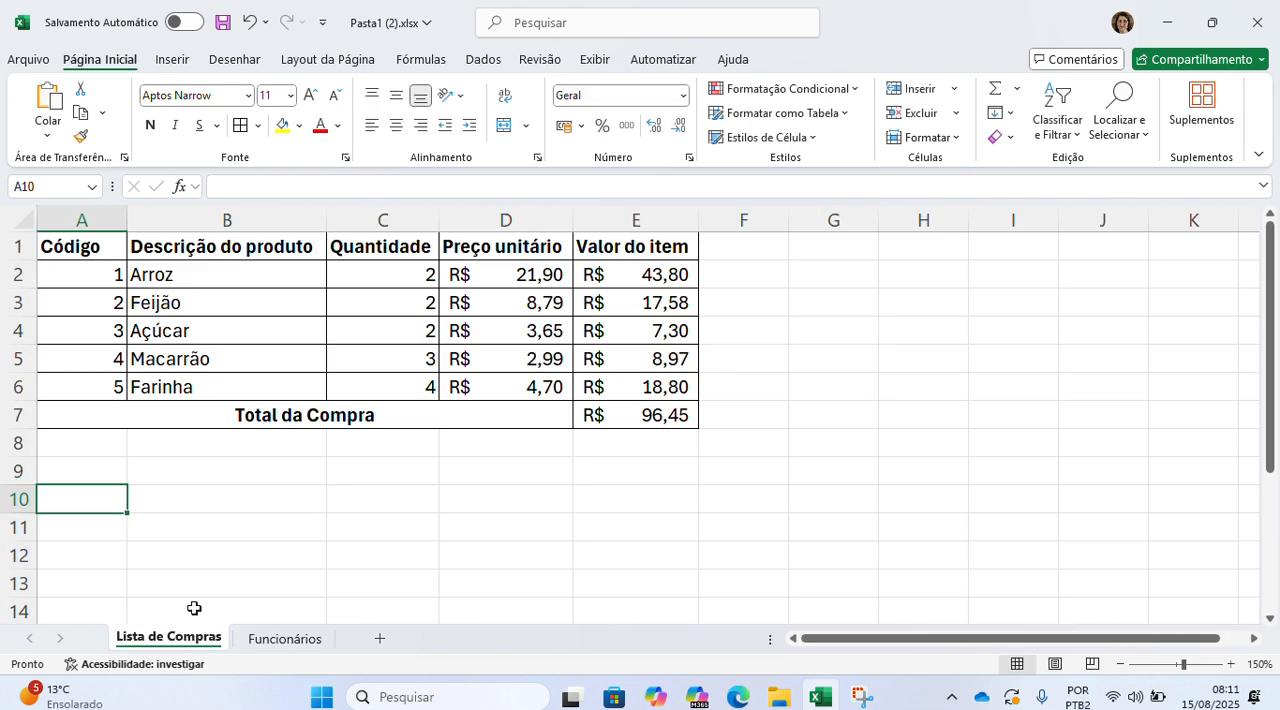
left_click(99, 263)
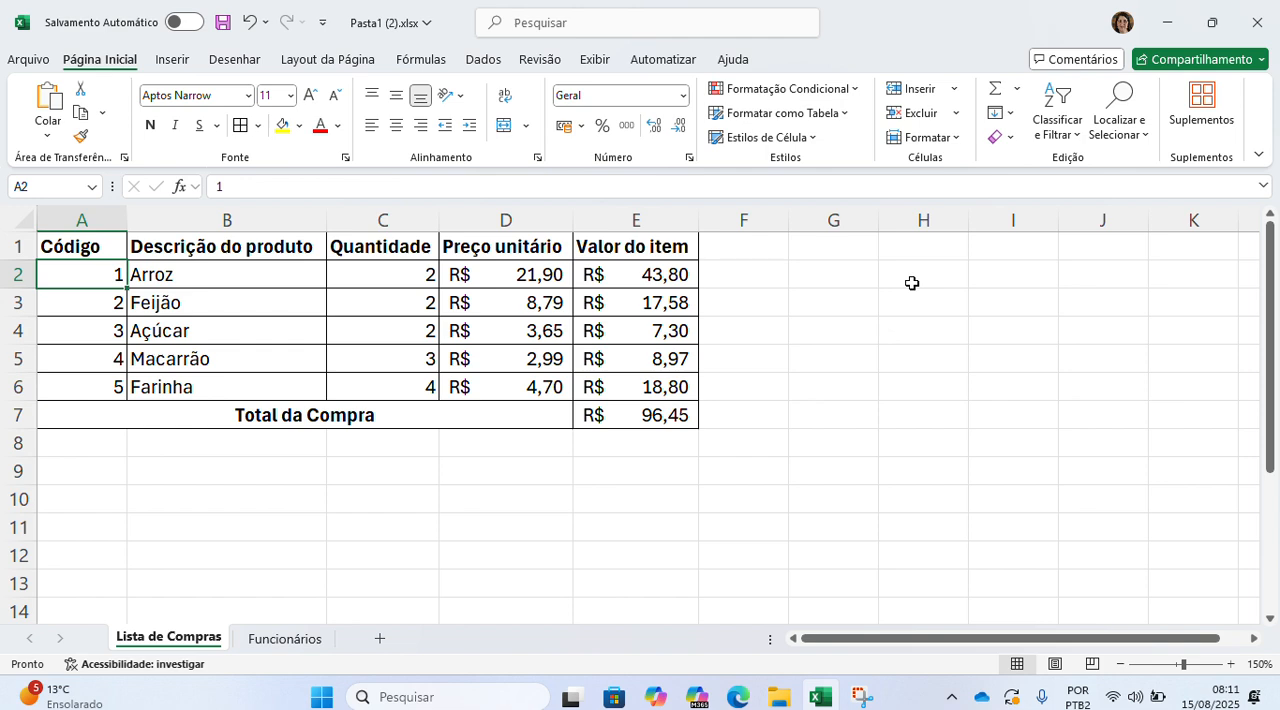
left_click(314, 530)
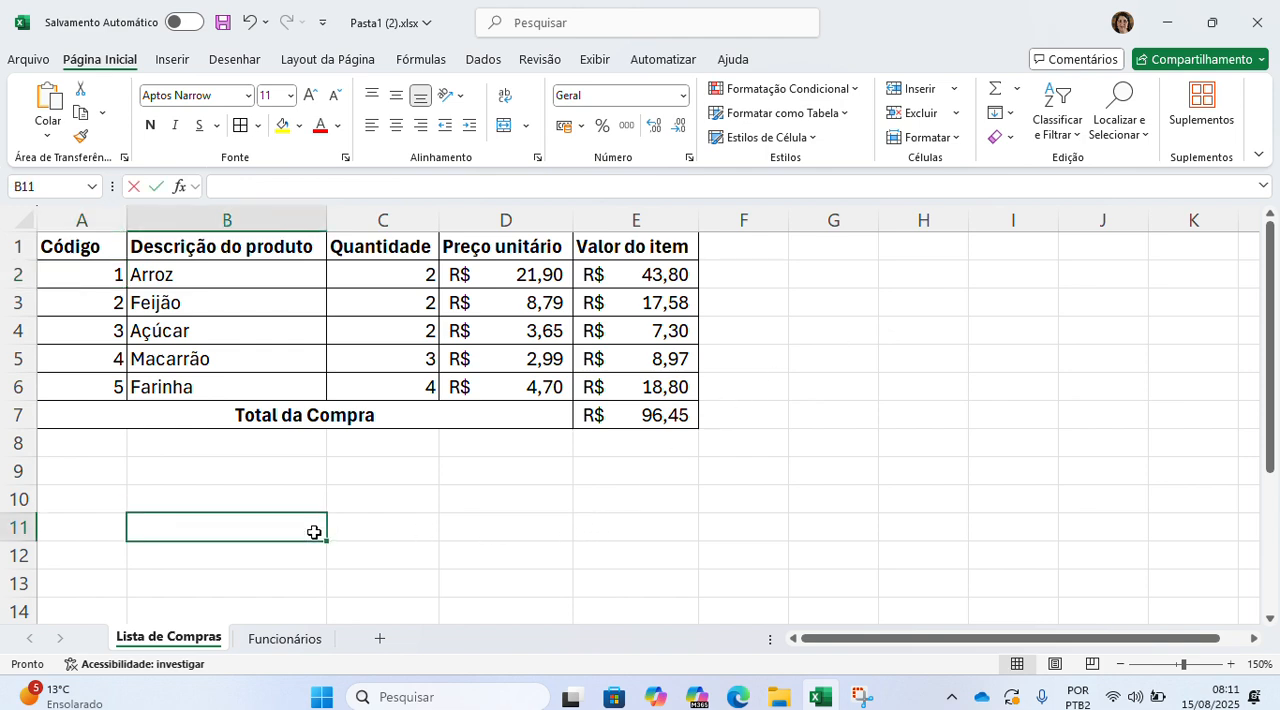
type("=cont.")
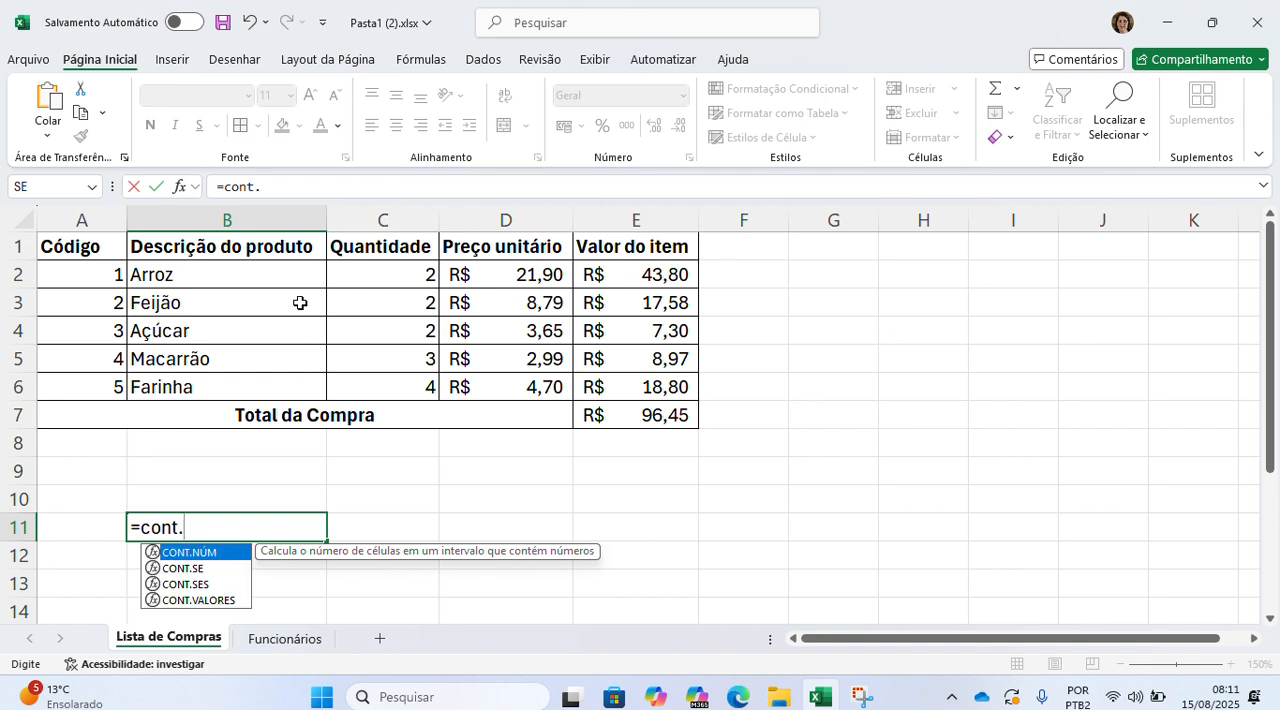
type("va")
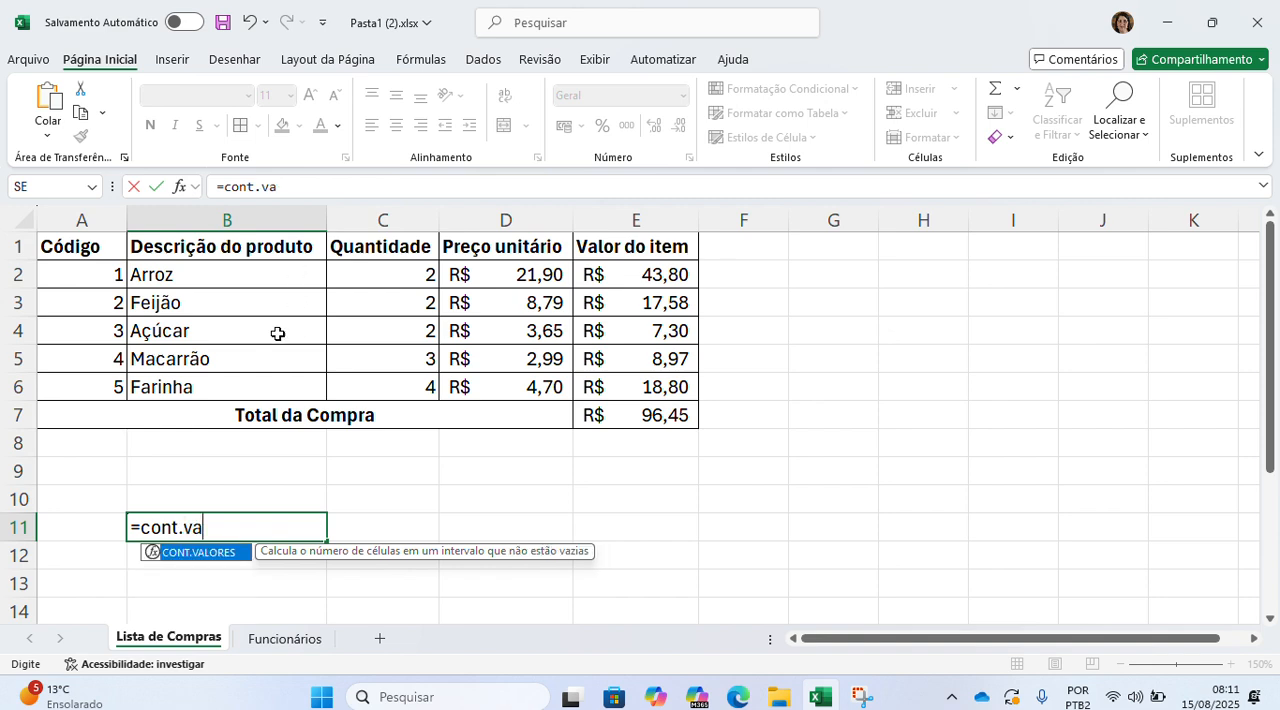
type("lores(")
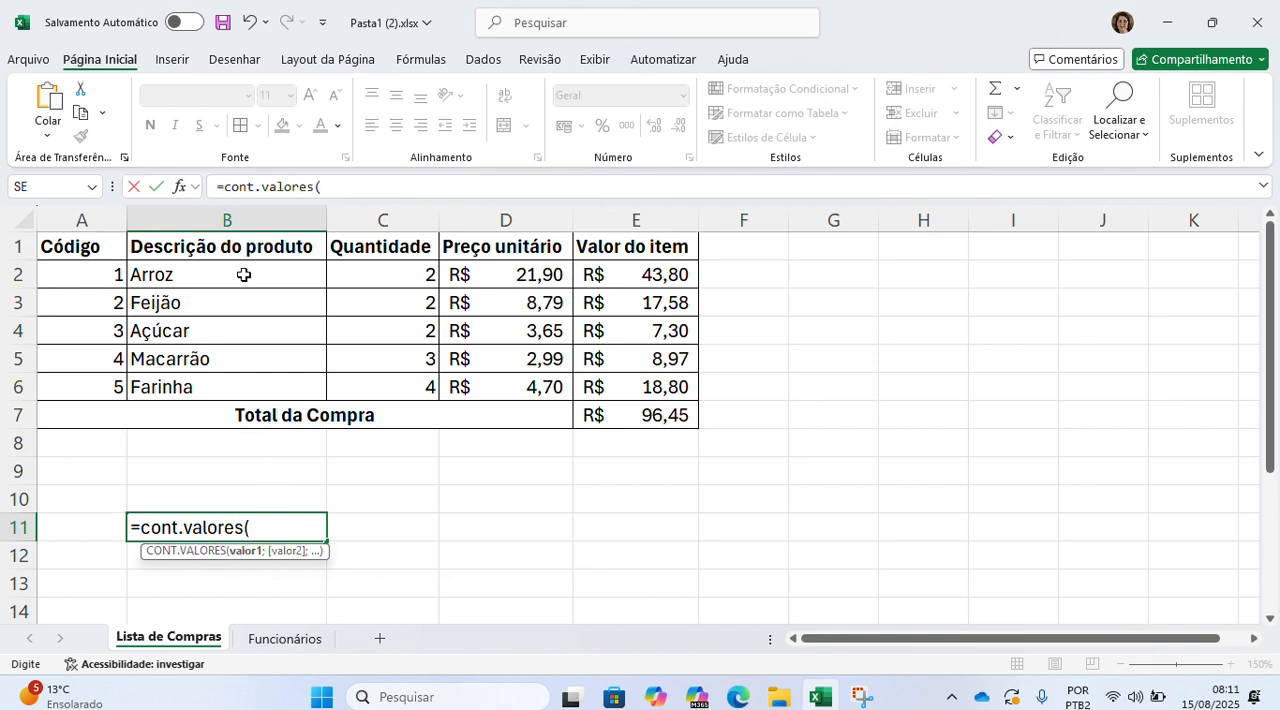
left_click_drag(244, 274, 229, 385)
key("Return")
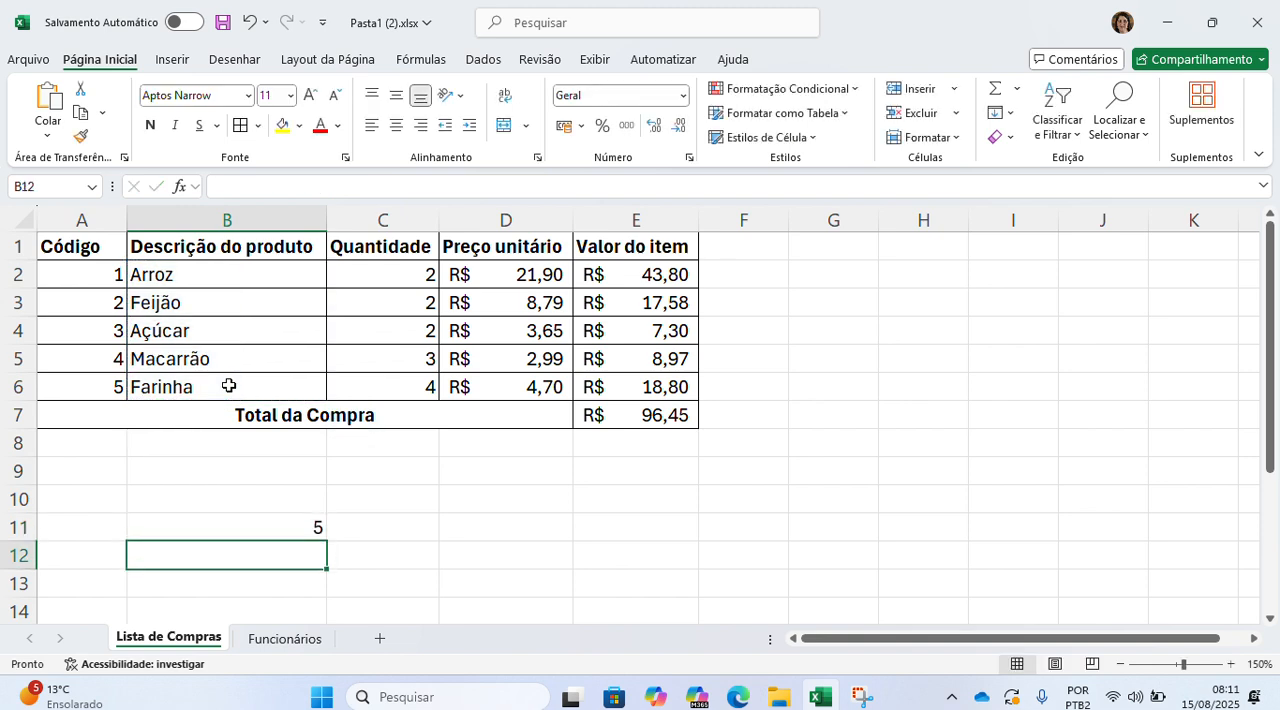
Step: Replace the formula in B11 with =CONT.NÚM(A2:A6) to count the product codes, and return to the Funcionários sheet
left_click(196, 535)
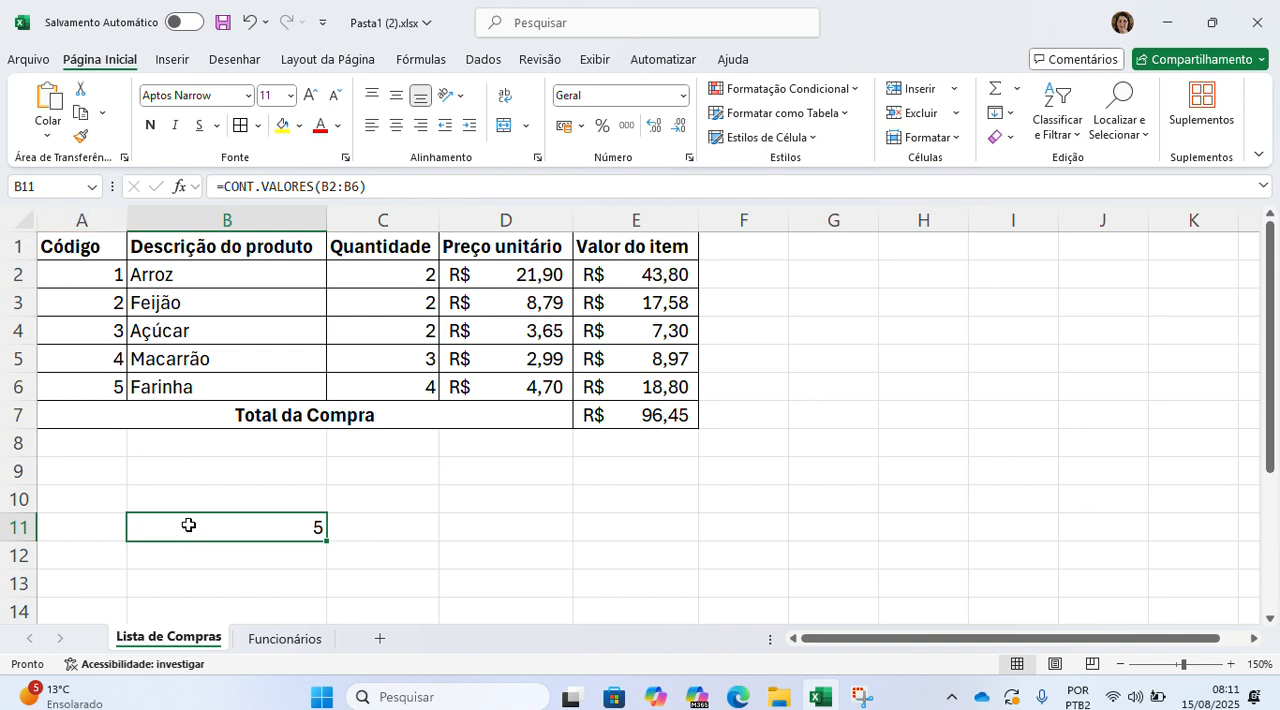
double_click(188, 527)
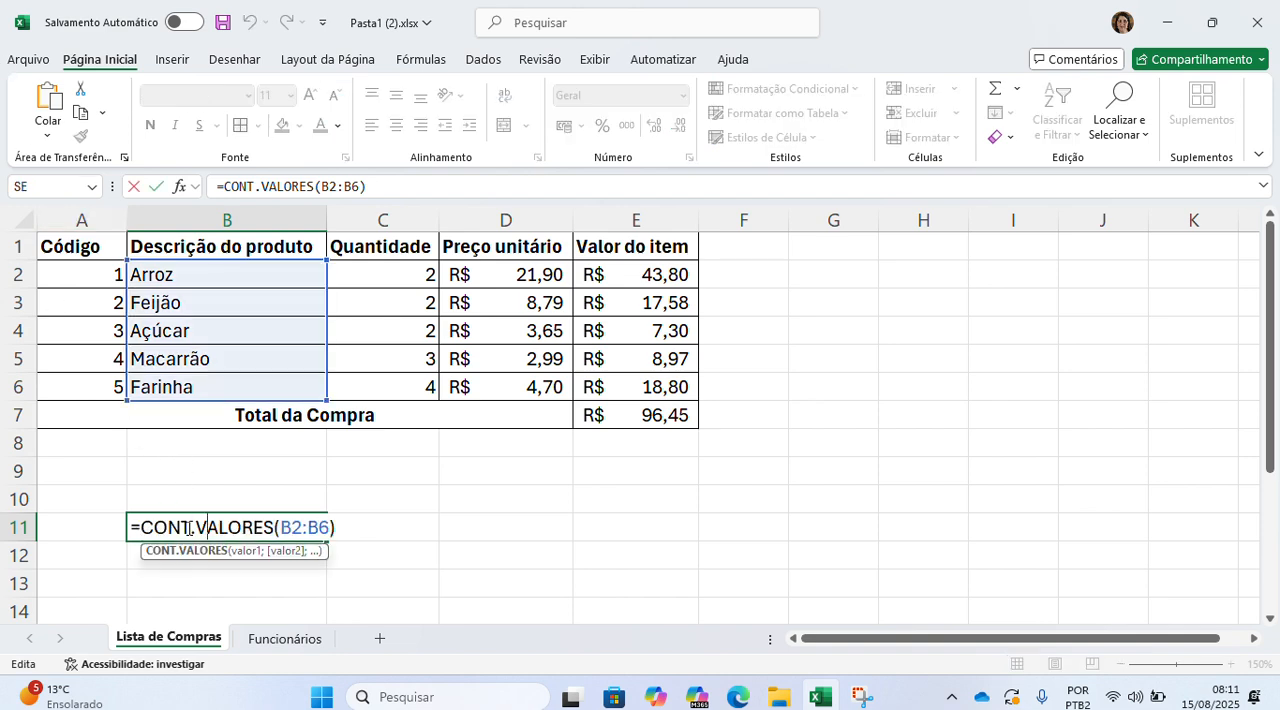
key("Right")
key("Right")
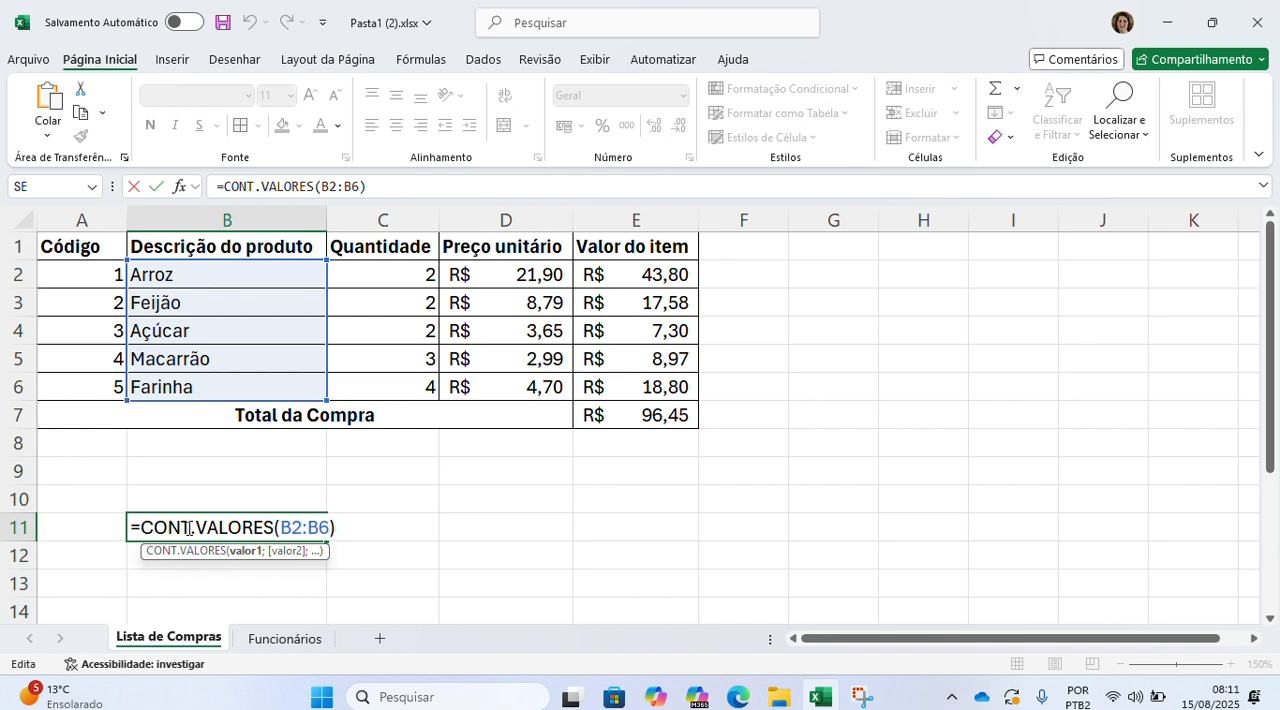
key("Right")
key("BackSpace")
key("BackSpace")
key("BackSpace")
key("BackSpace")
key("BackSpace")
key("BackSpace")
key("BackSpace")
key("BackSpace")
key("BackSpace")
key("BackSpace")
key("BackSpace")
key("BackSpace")
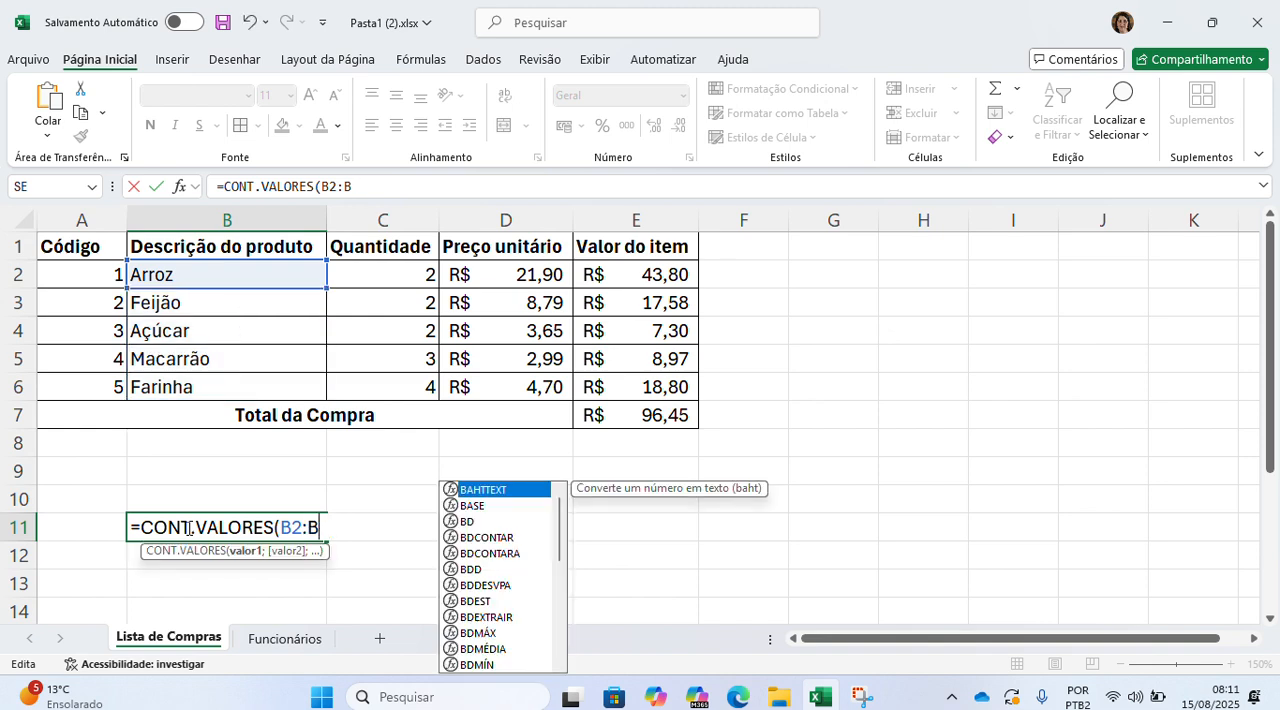
key("BackSpace")
key("BackSpace")
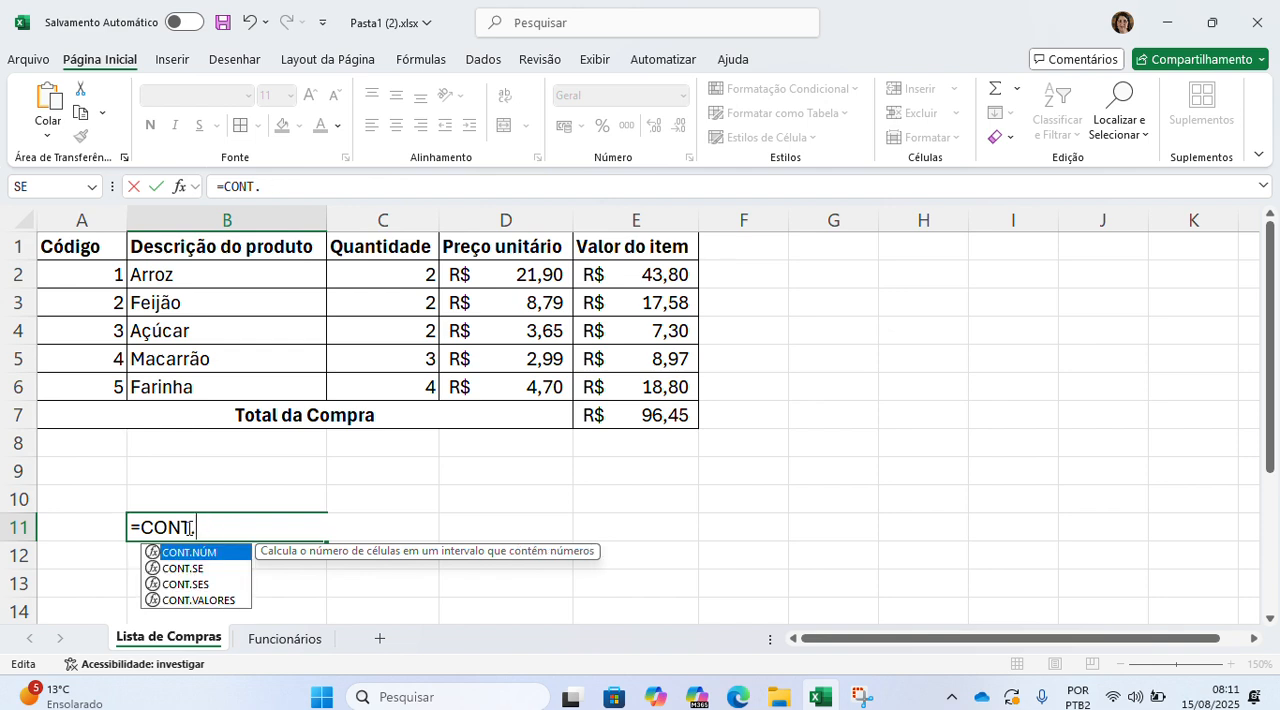
type("núm")
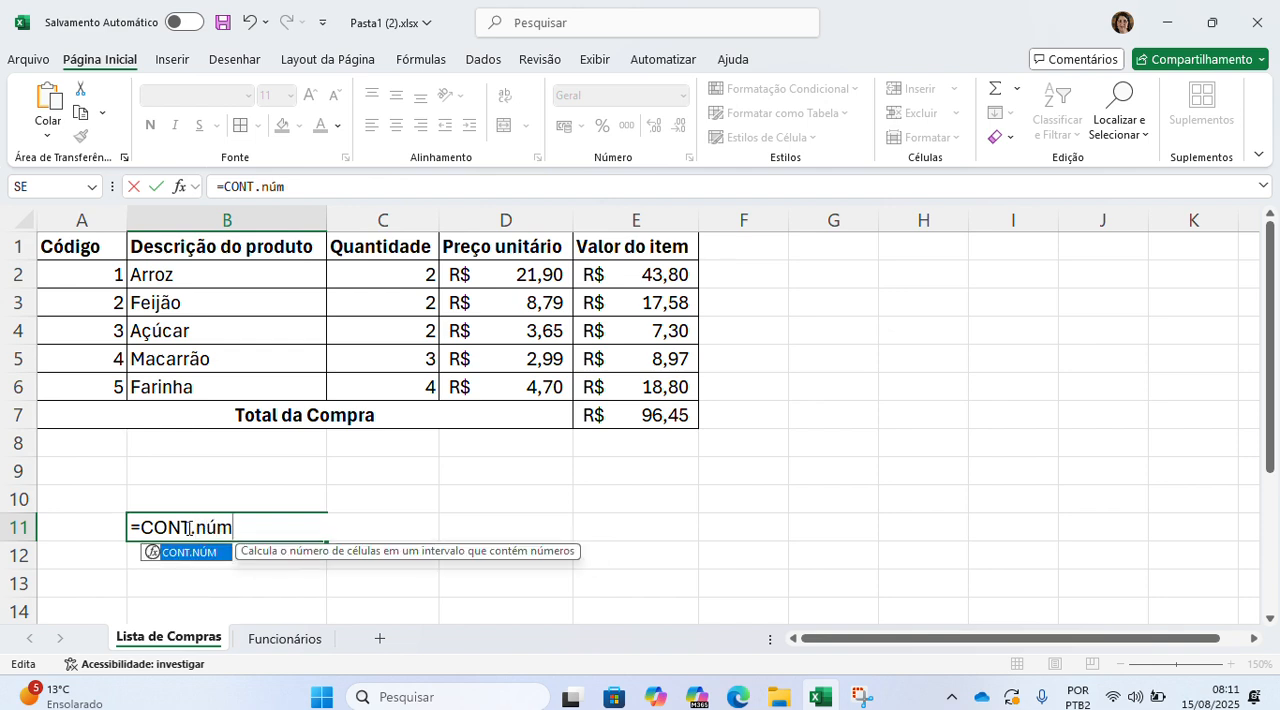
type("(")
left_click_drag(75, 261, 73, 385)
key("Return")
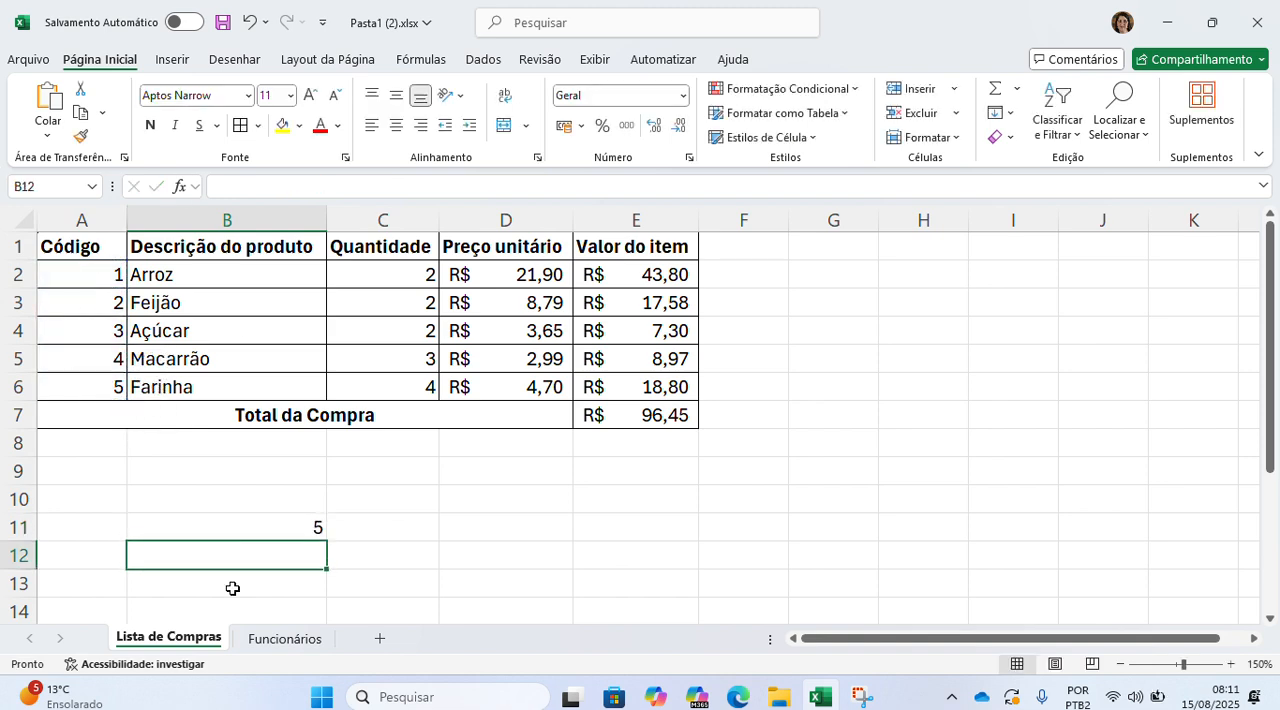
left_click(260, 640)
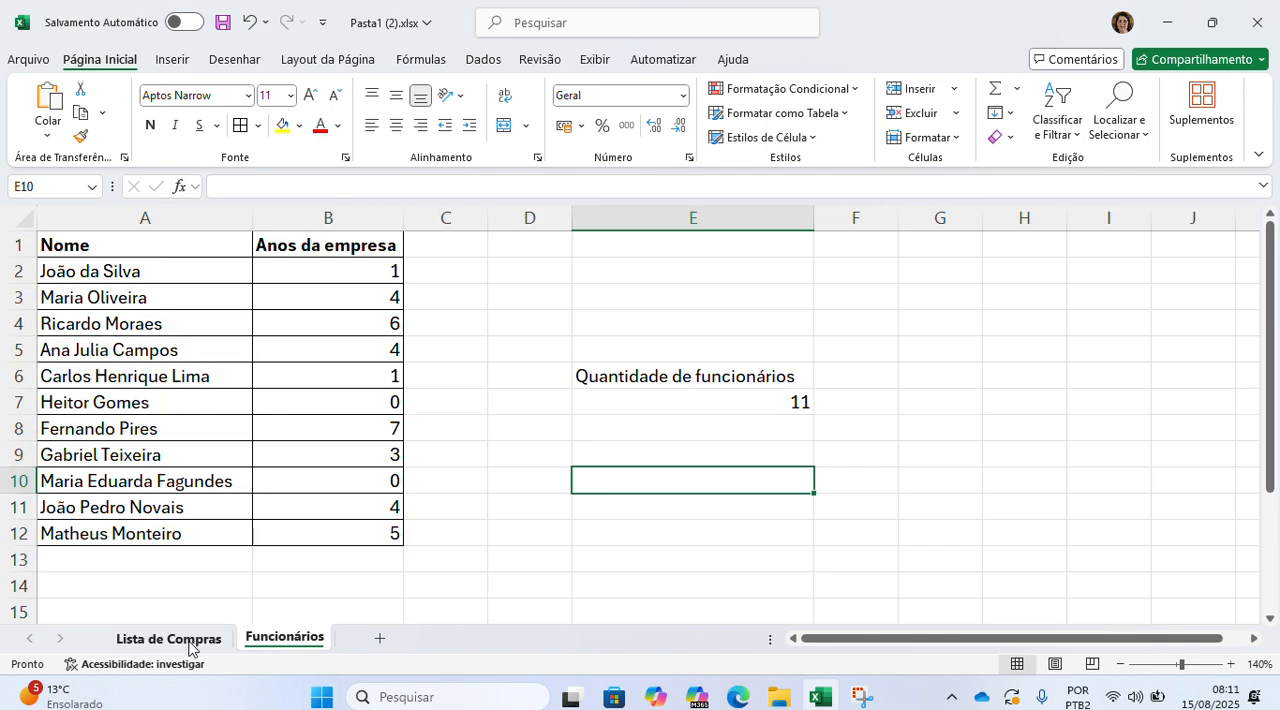